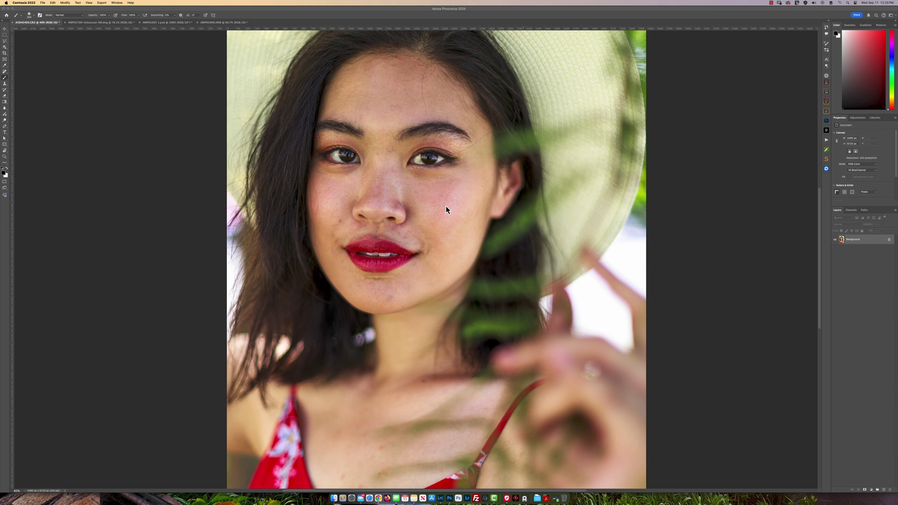
Look through the four open portrait documents and return to the first one, the woman in the straw hat.
click(98, 26)
click(107, 26)
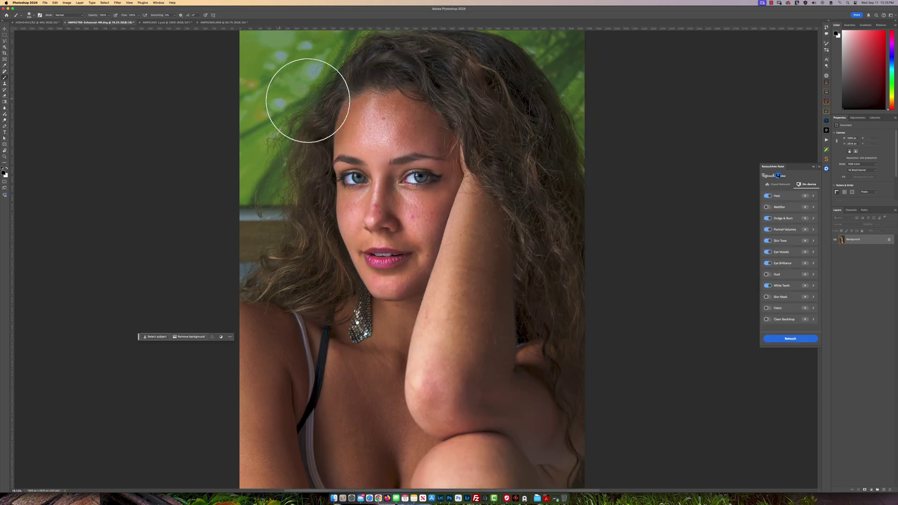
click(156, 24)
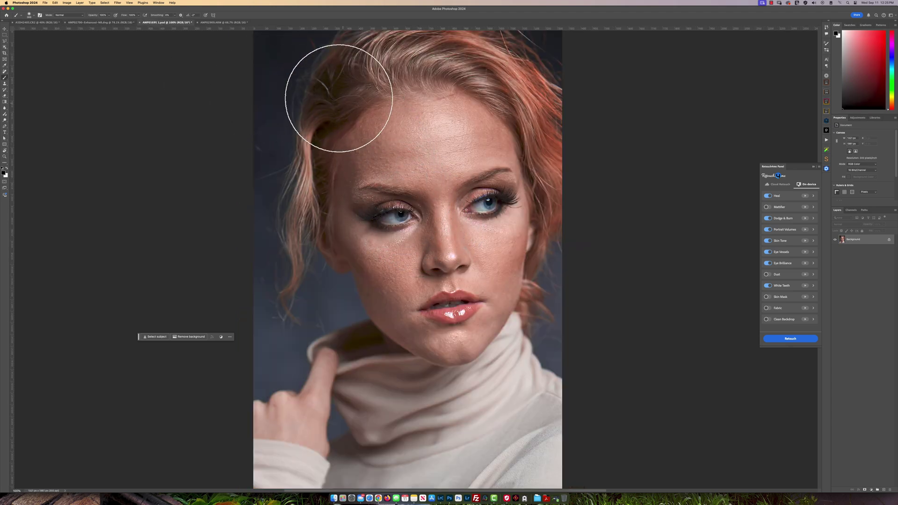
click(222, 23)
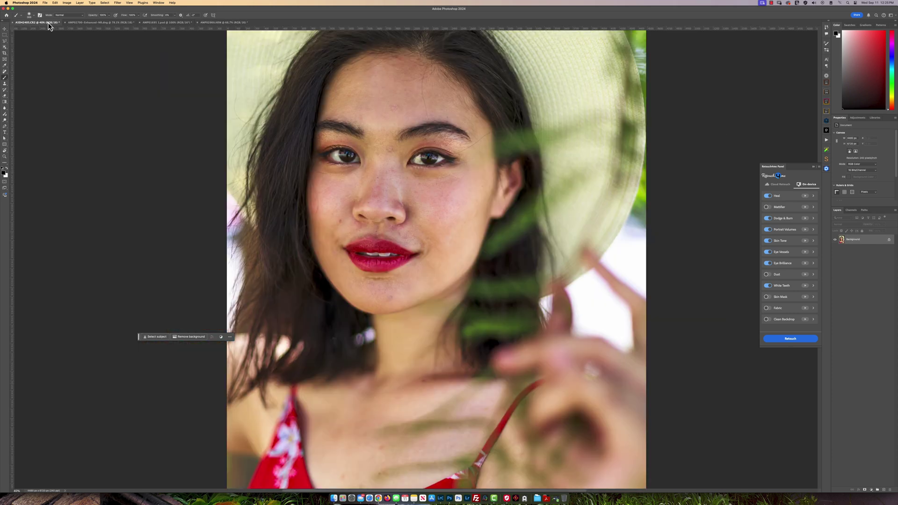
click(49, 23)
Switch to Mail and read the September 2024 Retouch4me newsletter's product updates for Arams, the plugins and the Photoshop panel.
click(370, 500)
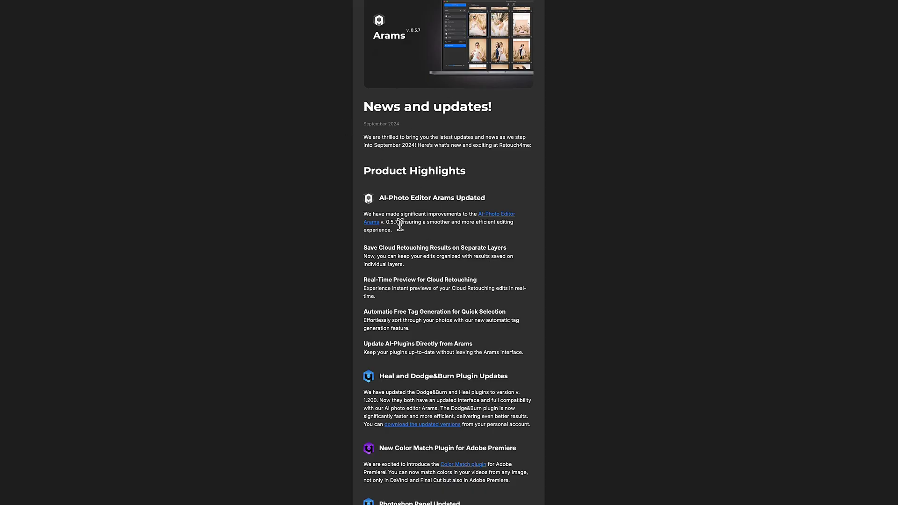
scroll(403, 230, down, 2)
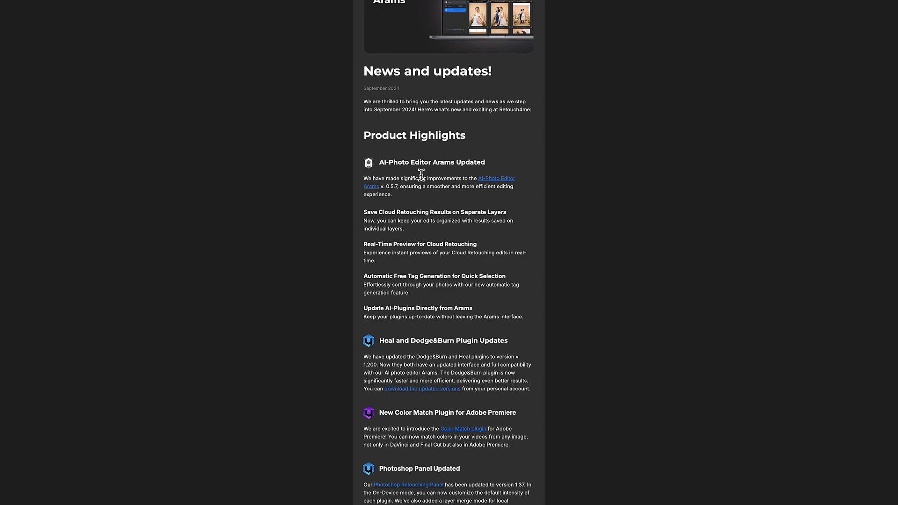
scroll(456, 267, down, 2)
scroll(454, 264, down, 10)
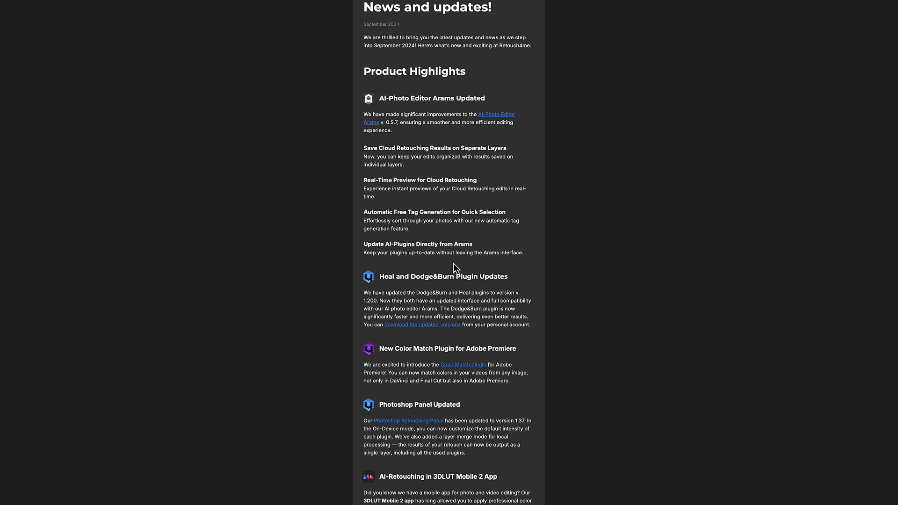
scroll(452, 264, down, 4)
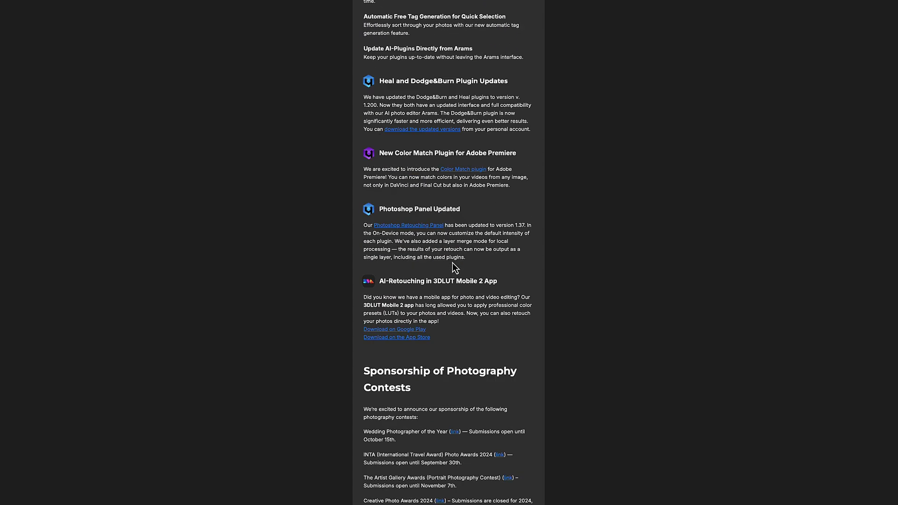
scroll(453, 264, up, 20)
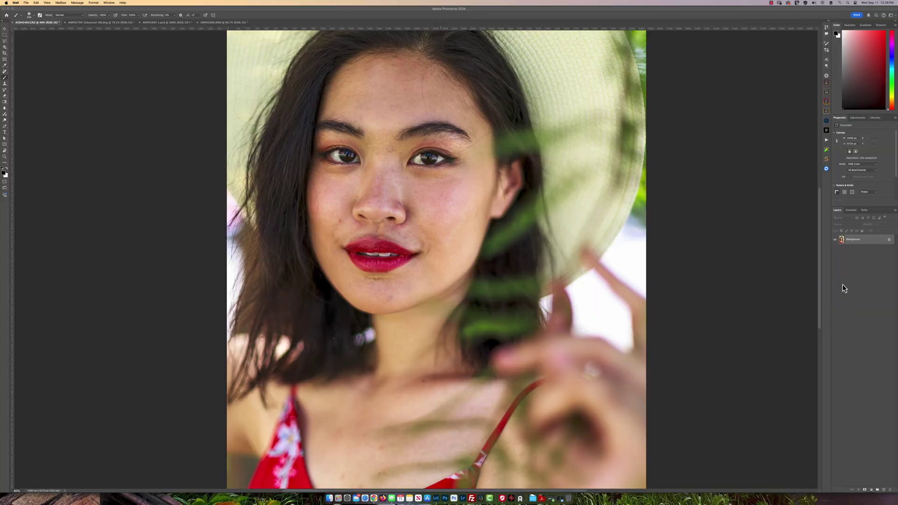
Open the Retouch4me panel in Photoshop and examine its Cloud Retouch and On-device modes, including the on-device Heal options.
click(826, 169)
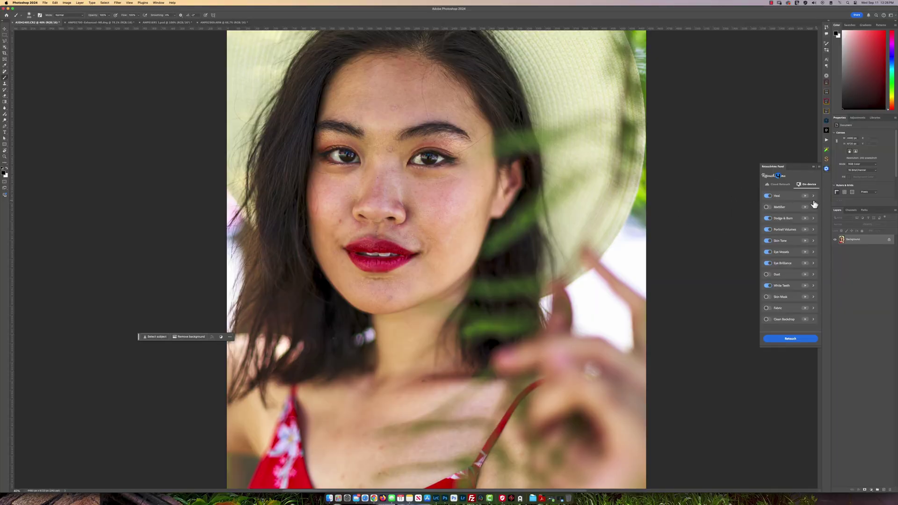
click(776, 187)
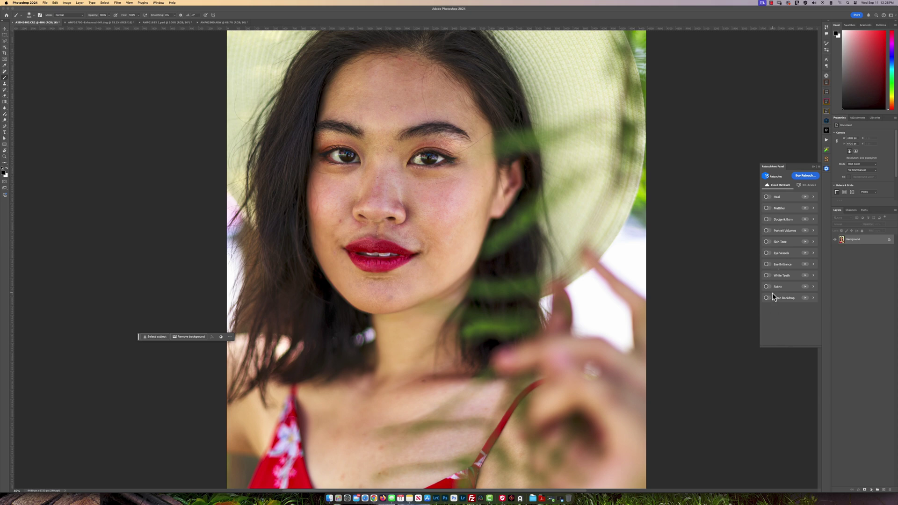
click(809, 185)
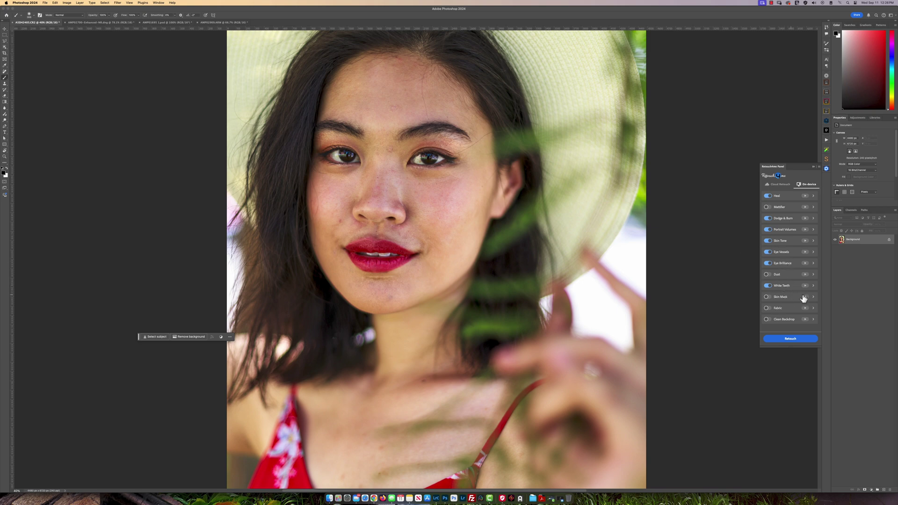
click(814, 196)
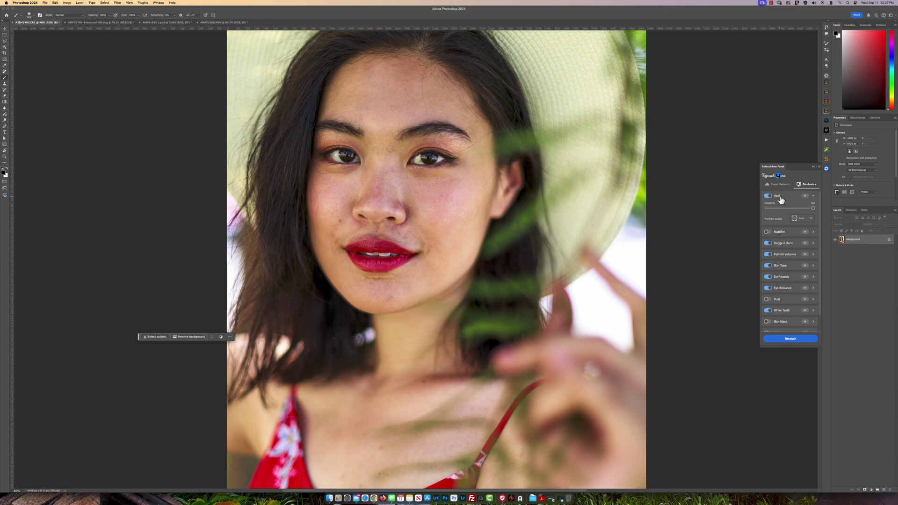
click(813, 198)
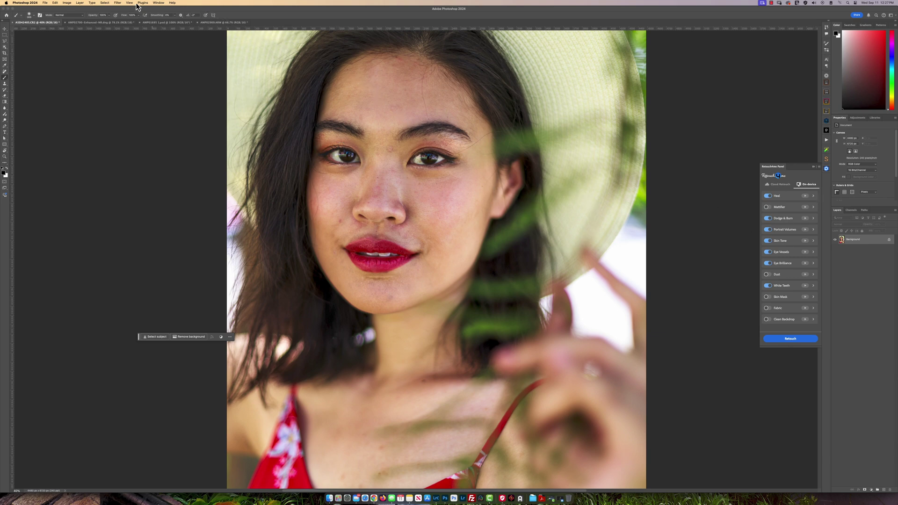
Look over the list of individual Retouch4me filters installed in Photoshop, closing it without applying one.
click(118, 3)
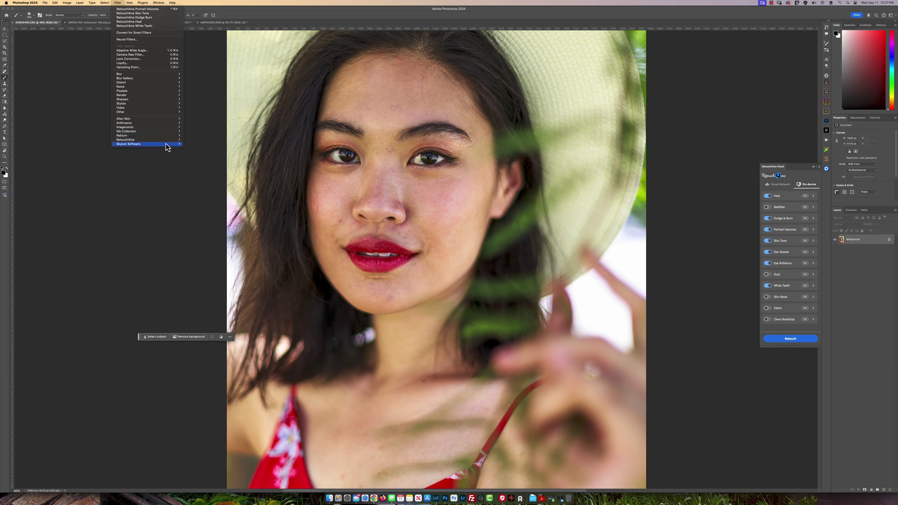
mouse_move(167, 140)
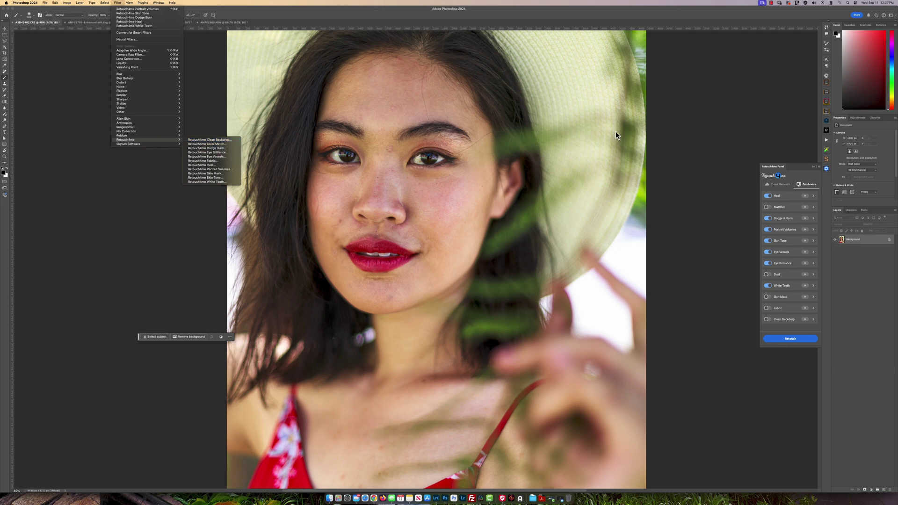
click(800, 172)
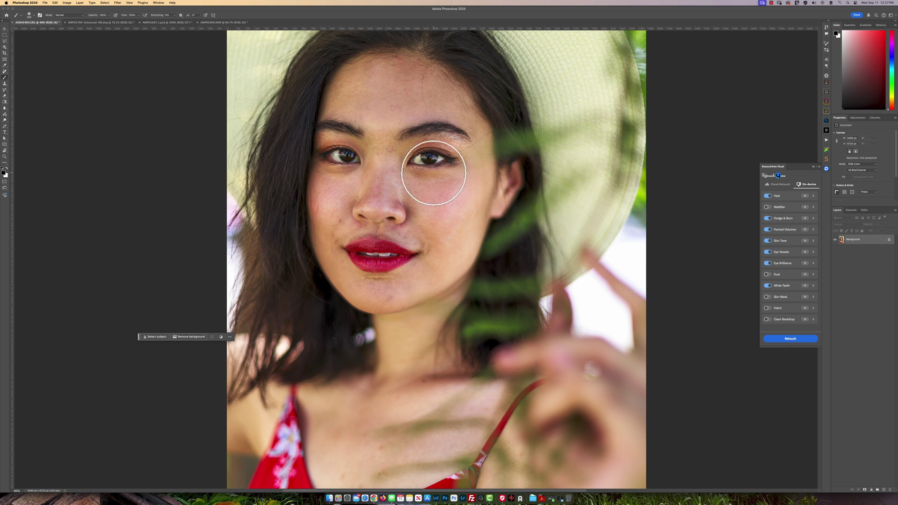
Add a new blank layer above the portrait and set the foreground color to red.
scroll(362, 130, up, 3)
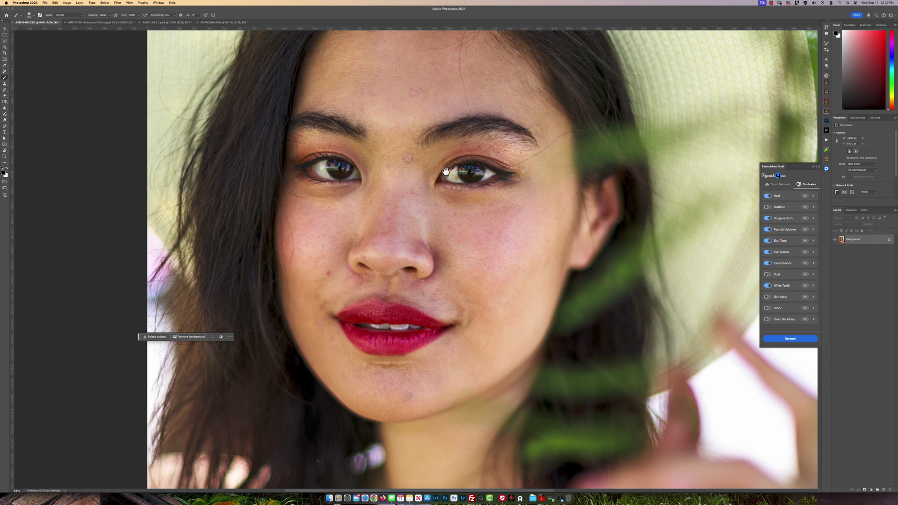
scroll(421, 164, up, 2)
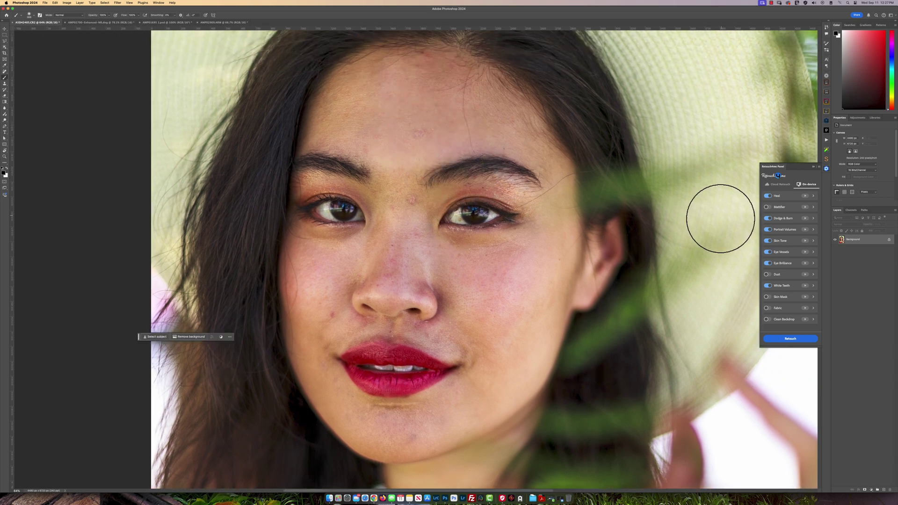
click(884, 490)
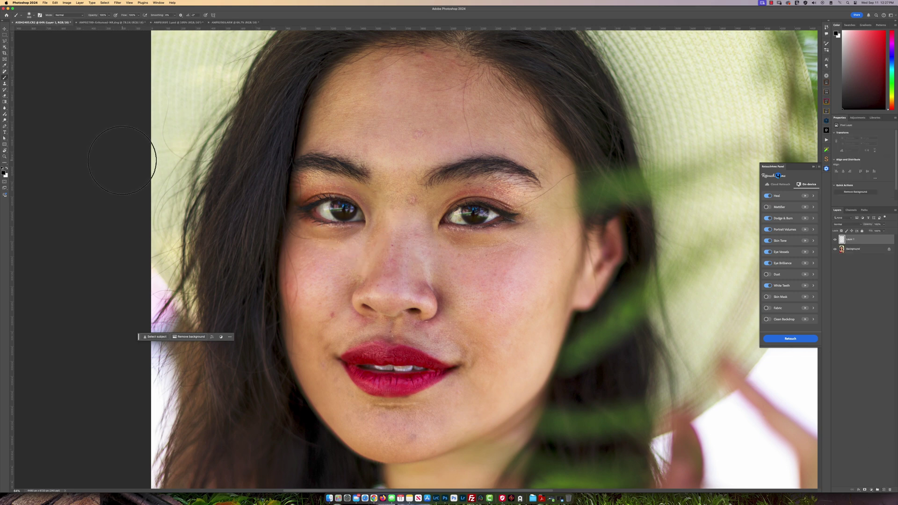
click(3, 174)
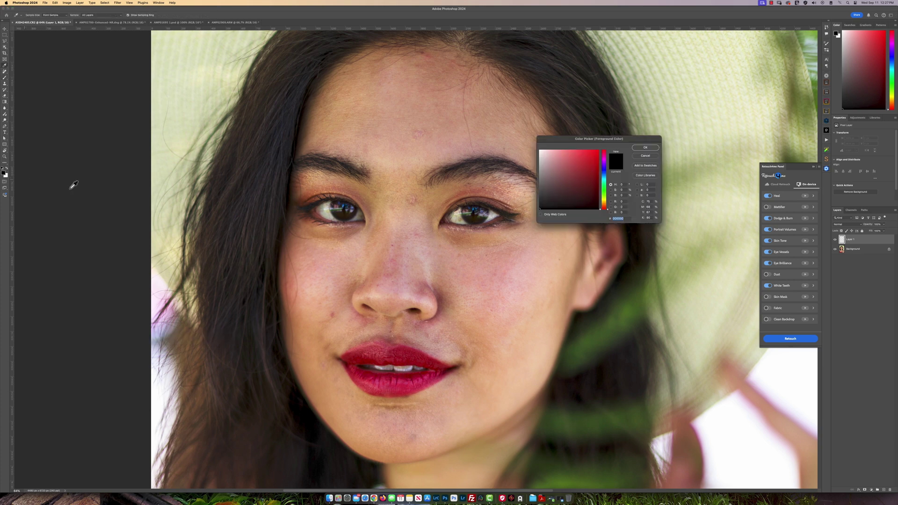
click(635, 148)
Brush red outlines around the blemishes on the forehead, nose and cheeks, and delete the marking layer.
mouse_move(492, 130)
mouse_down()
mouse_move(418, 146)
mouse_move(437, 140)
mouse_move(415, 118)
mouse_move(408, 149)
mouse_up()
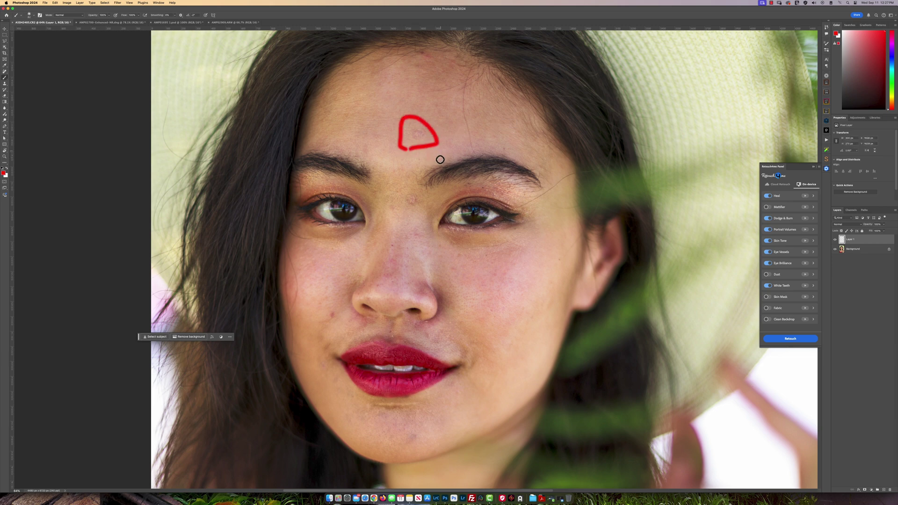
mouse_move(415, 217)
mouse_down()
mouse_move(417, 192)
mouse_move(399, 196)
mouse_move(412, 214)
mouse_up()
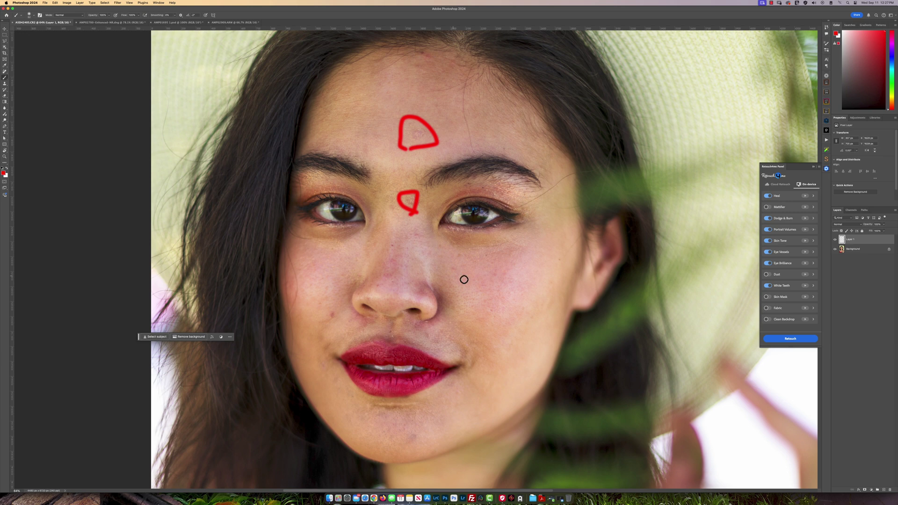
mouse_move(464, 255)
mouse_down()
mouse_move(483, 297)
mouse_move(510, 271)
mouse_move(406, 226)
mouse_move(423, 249)
mouse_move(378, 255)
mouse_move(385, 285)
mouse_move(401, 264)
mouse_up()
drag(410, 271, 435, 280)
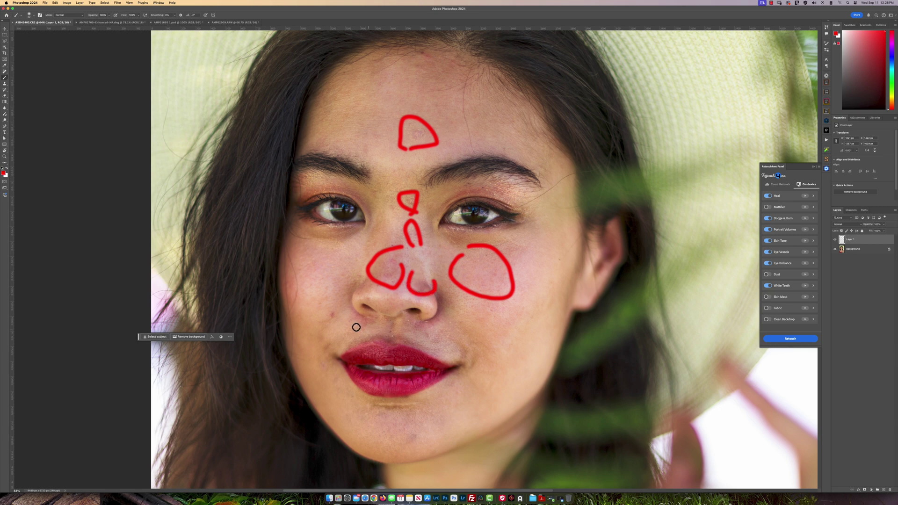
mouse_move(338, 308)
mouse_down()
mouse_move(325, 345)
mouse_move(337, 310)
mouse_up()
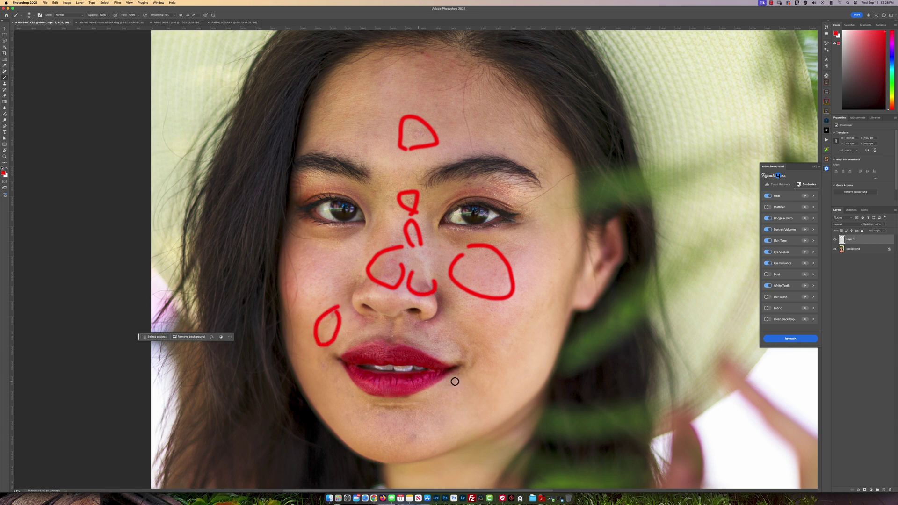
click(890, 490)
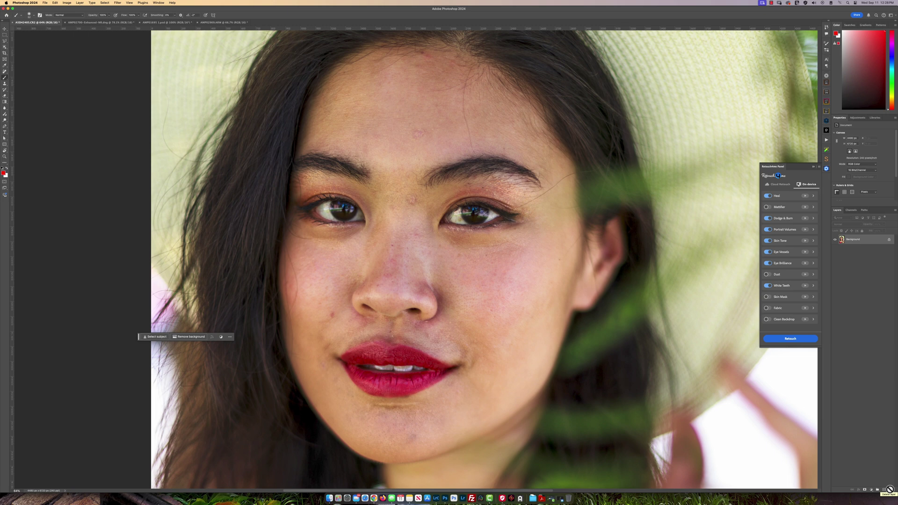
Run the on-device retouch with Heal, Dodge & Burn, Portrait Volumes, Skin Tone, Eye Vessels, Eye Brilliance and White Teeth enabled.
click(792, 340)
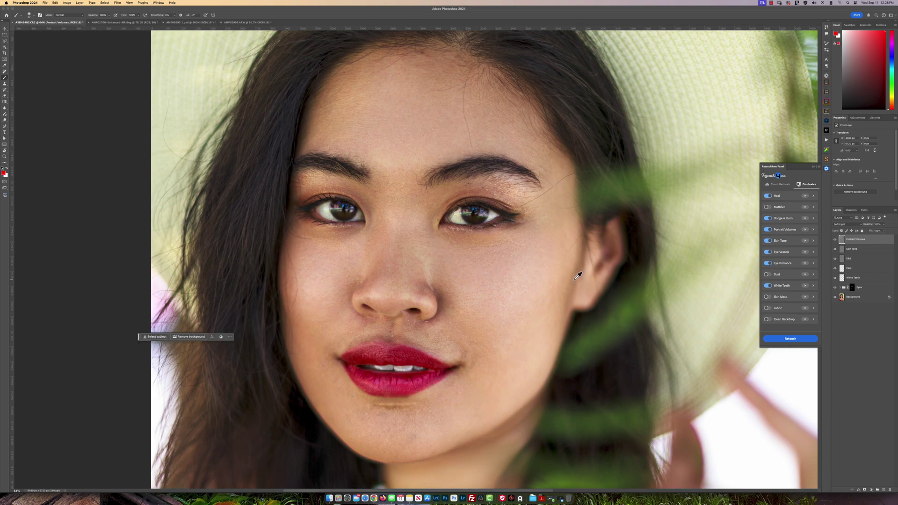
scroll(579, 277, down, 3)
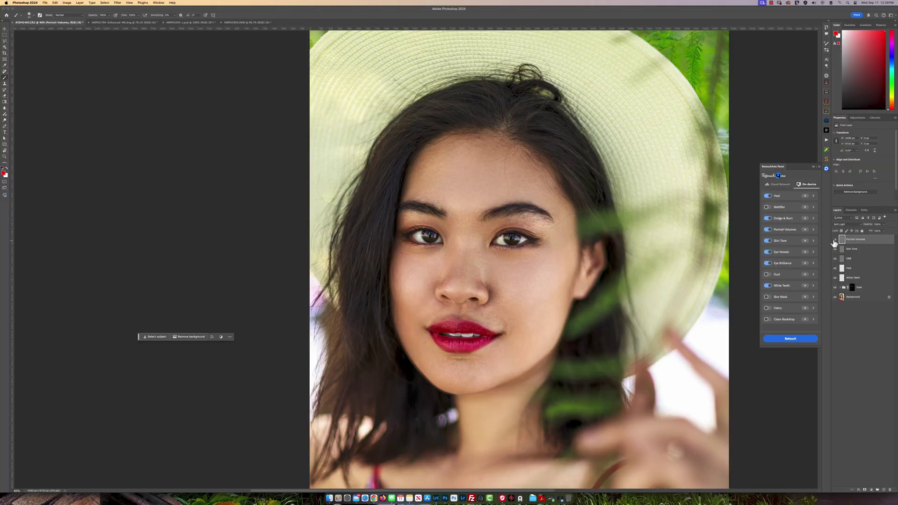
Hide all the retouch layers and toggle the eye retouch group repeatedly to compare the eyes before and after.
drag(835, 240, 836, 289)
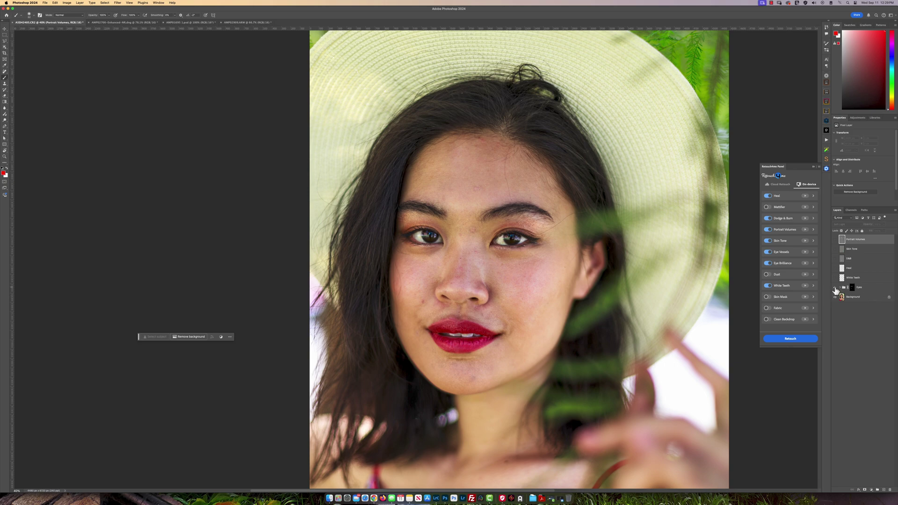
scroll(476, 232, up, 5)
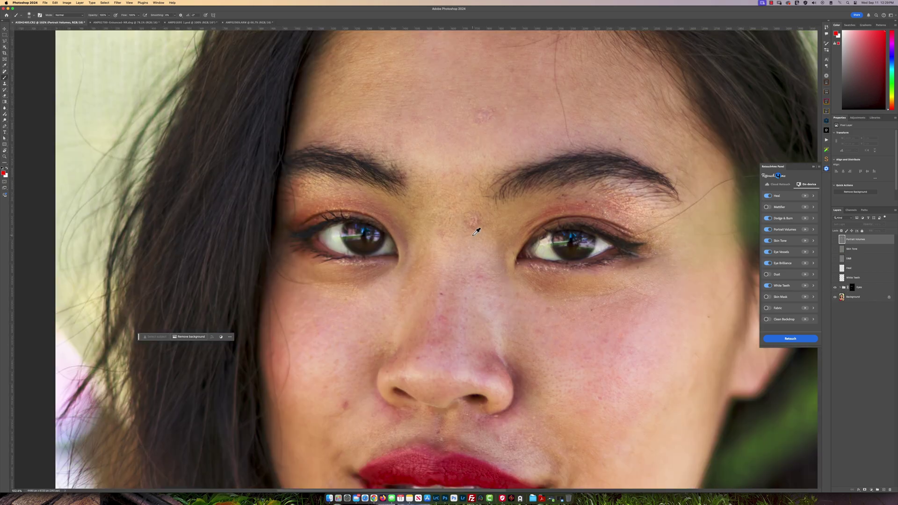
click(835, 287)
click(835, 288)
click(835, 287)
click(835, 287)
click(835, 287)
click(835, 287)
click(835, 287)
click(835, 287)
Expand the eye retouch group and compare the Eye Brilliance and Eye Vessels layers on and off individually.
click(840, 288)
click(836, 298)
click(836, 297)
click(836, 298)
click(835, 297)
click(835, 298)
click(836, 297)
click(835, 307)
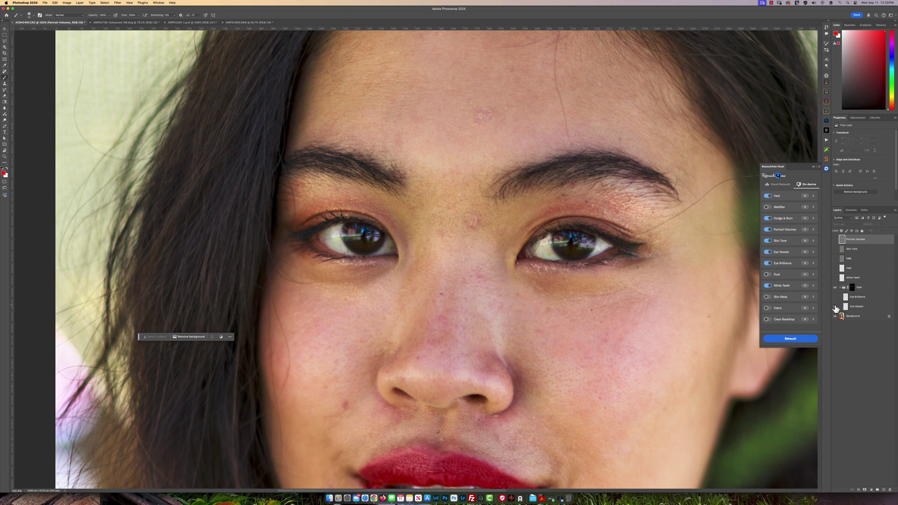
click(836, 304)
click(840, 288)
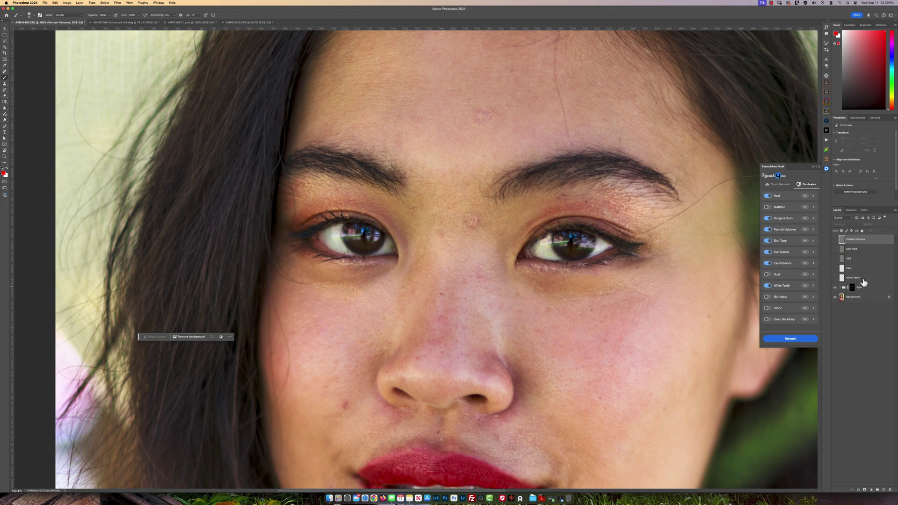
Toggle the White Teeth layer to compare the teeth before and after, leaving the layer shown.
scroll(613, 339, down, 5)
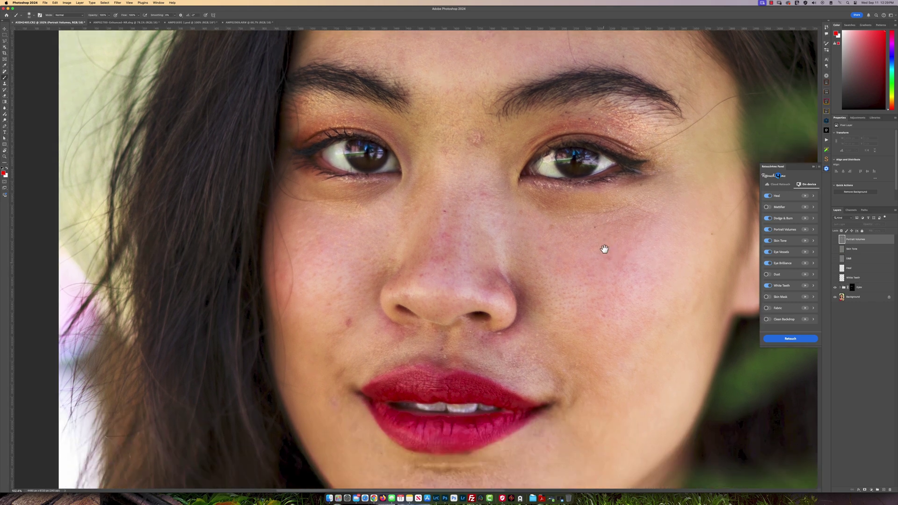
click(836, 279)
click(836, 278)
click(835, 278)
click(836, 278)
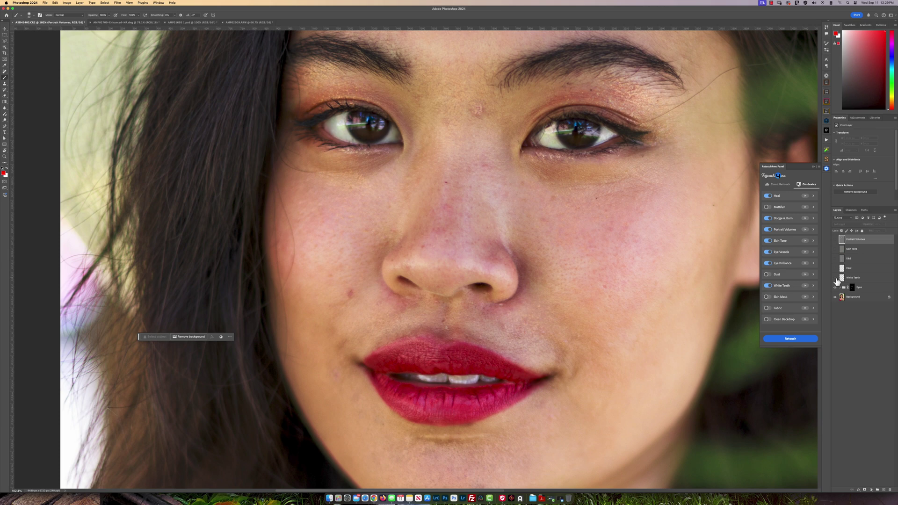
click(836, 279)
click(836, 278)
click(836, 279)
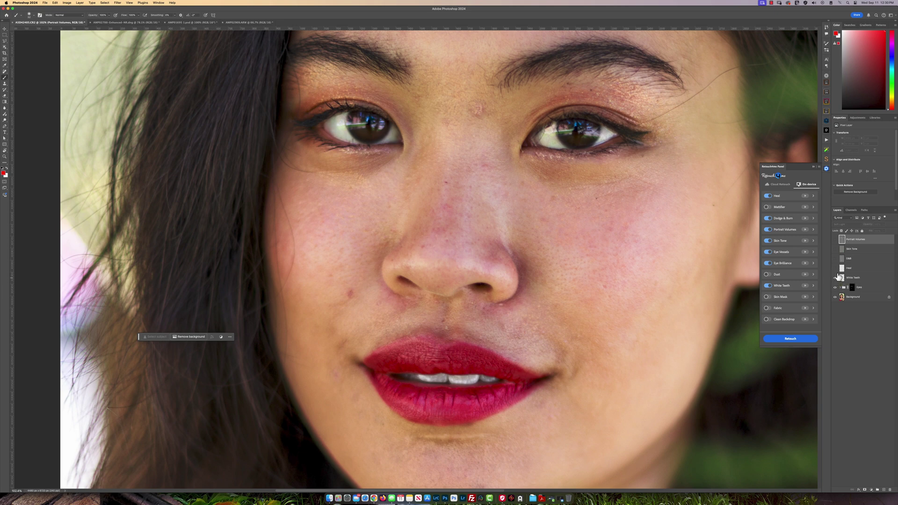
scroll(670, 254, down, 5)
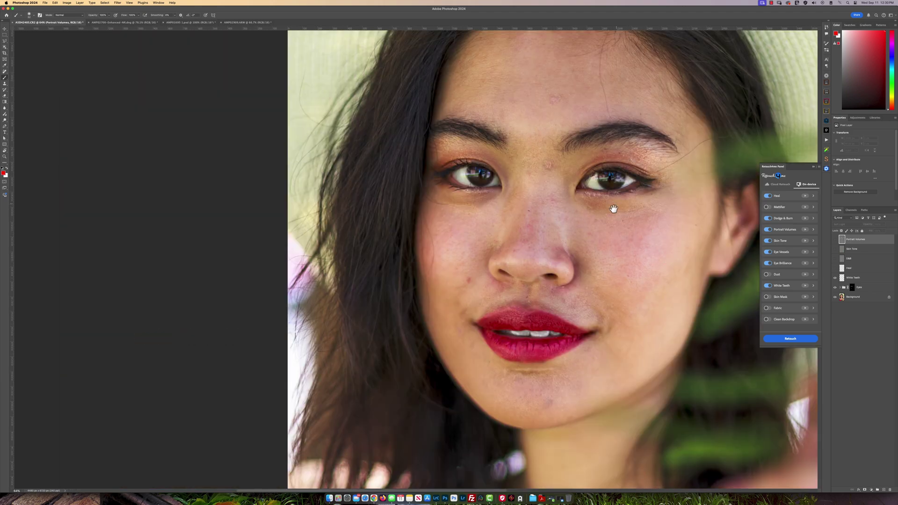
Toggle the Heal layer repeatedly to compare the forehead skin before and after, leaving the layer shown.
scroll(621, 218, up, 2)
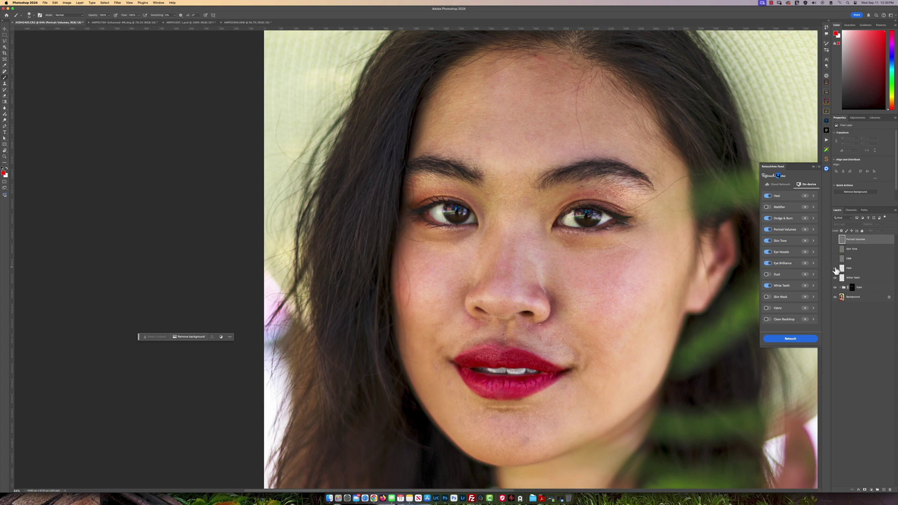
scroll(533, 122, up, 4)
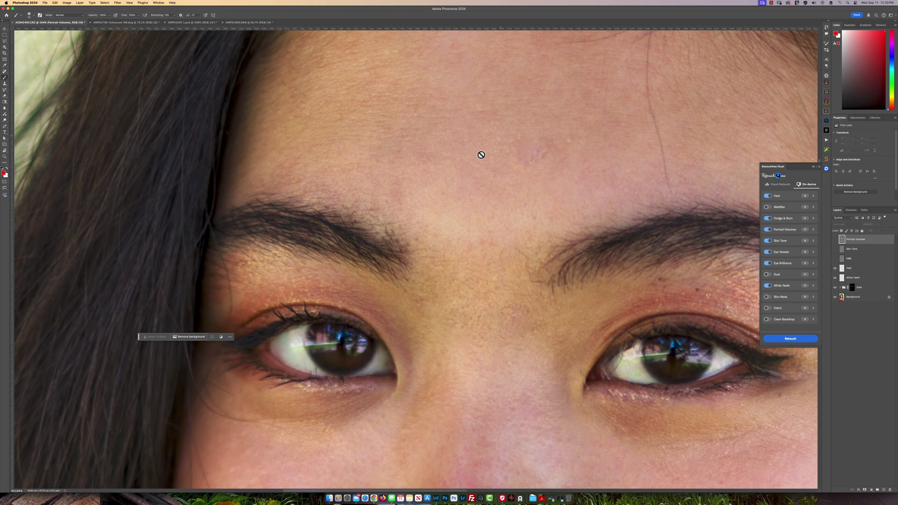
click(836, 269)
click(835, 269)
click(835, 269)
click(836, 269)
click(835, 269)
click(835, 269)
scroll(614, 223, down, 4)
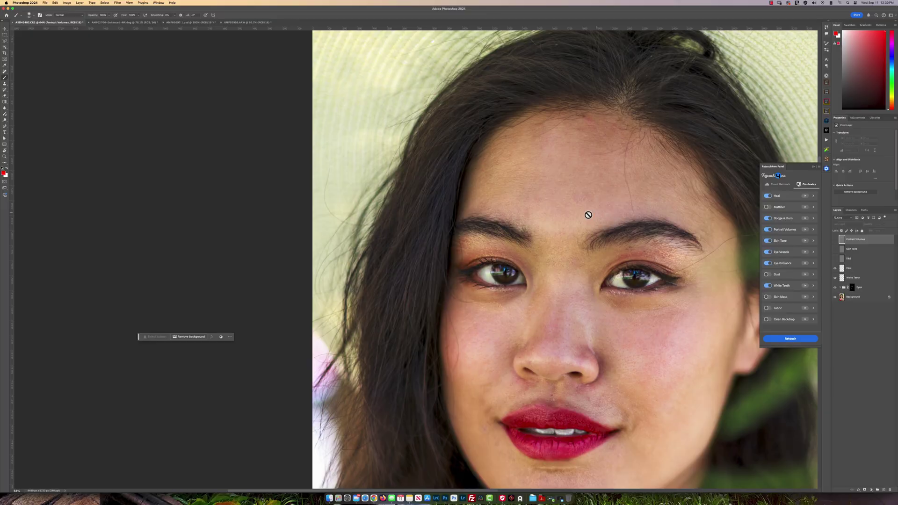
Show the Dodge & Burn layer and toggle it repeatedly to compare the skin at close and full view, leaving it shown.
scroll(581, 235, down, 3)
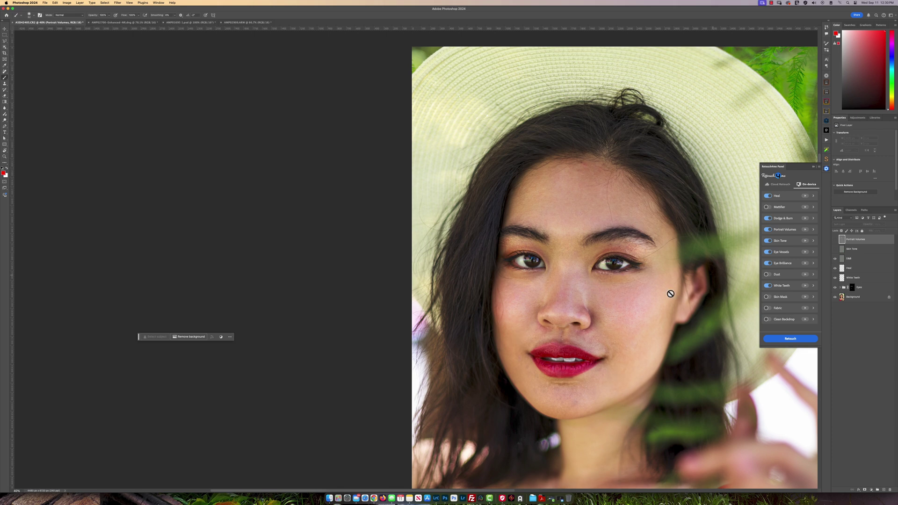
scroll(632, 296, up, 3)
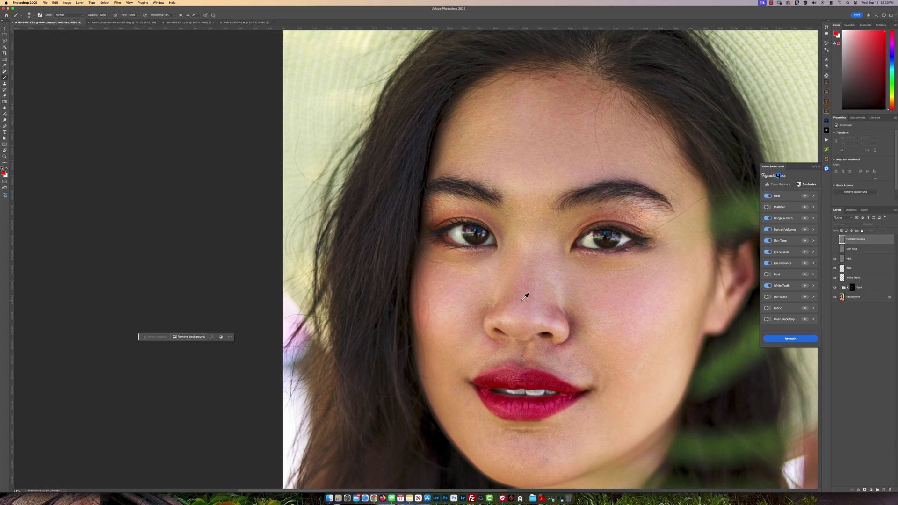
scroll(525, 297, down, 3)
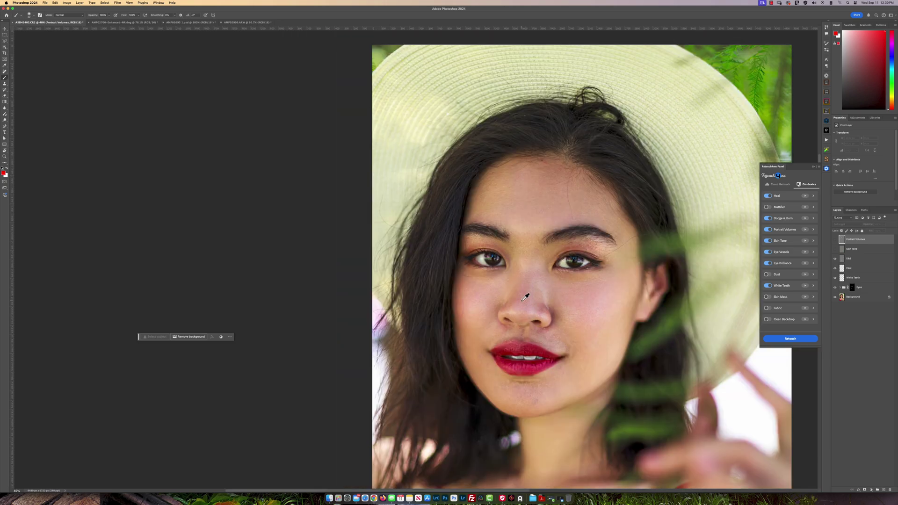
click(836, 259)
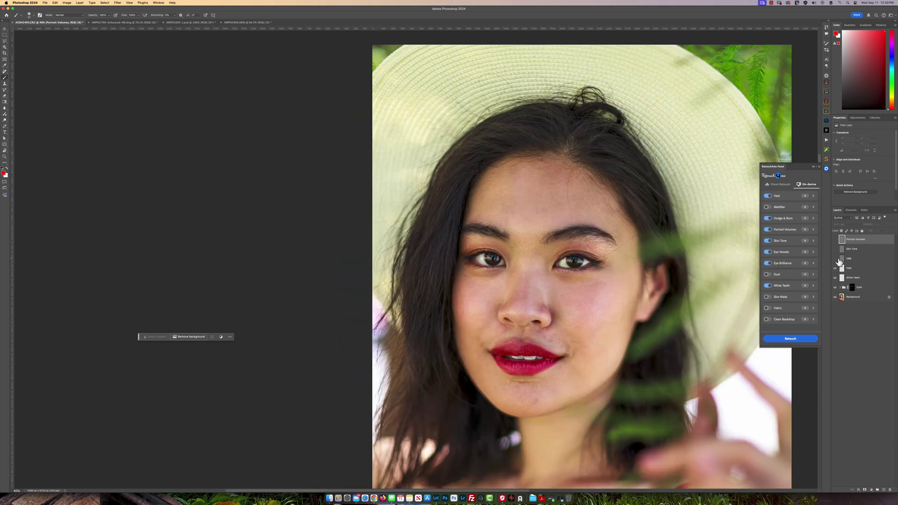
click(836, 258)
click(836, 259)
click(836, 259)
scroll(568, 285, down, 2)
drag(568, 285, 487, 171)
click(836, 260)
click(836, 260)
click(835, 260)
click(836, 260)
click(836, 260)
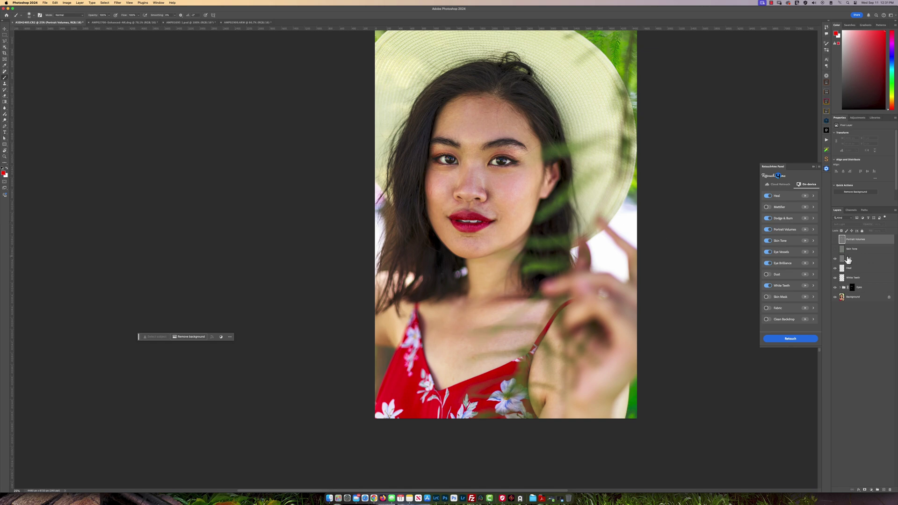
Show the Skin Tone layer to review the evened skin colour across the face and shoulders.
scroll(490, 170, up, 2)
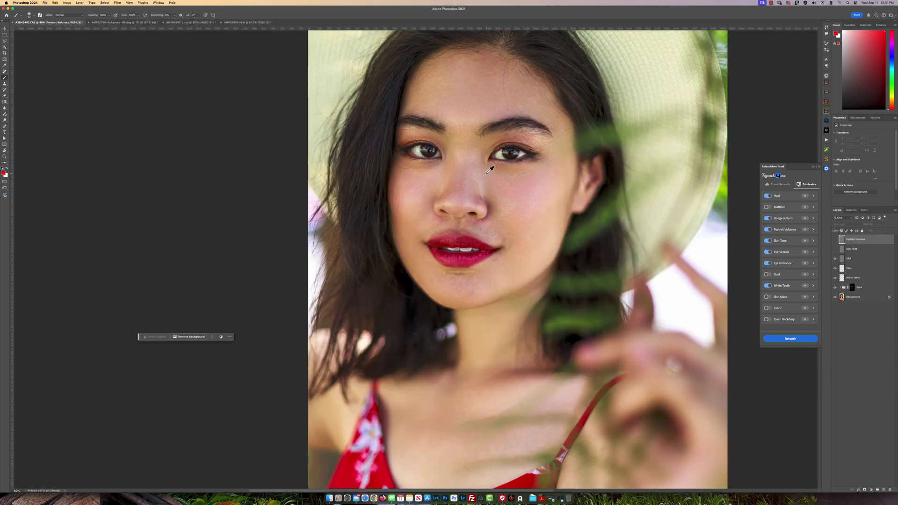
scroll(490, 170, up, 2)
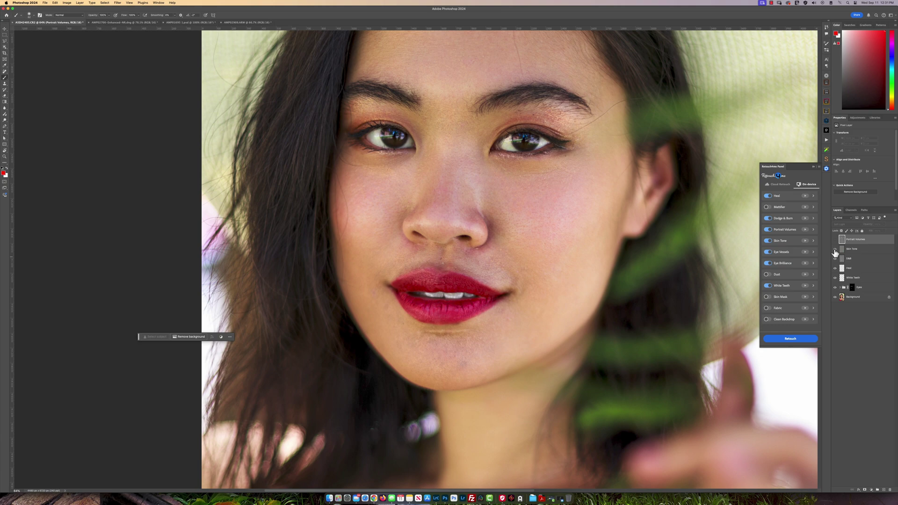
scroll(534, 216, down, 2)
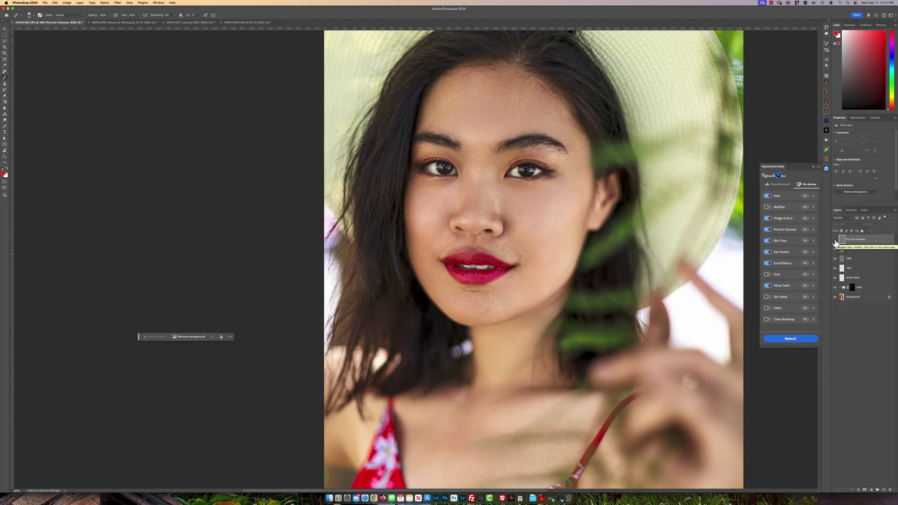
Toggle the Portrait Volumes layer to compare the facial contouring, leaving the layer shown.
click(836, 240)
click(836, 240)
click(835, 240)
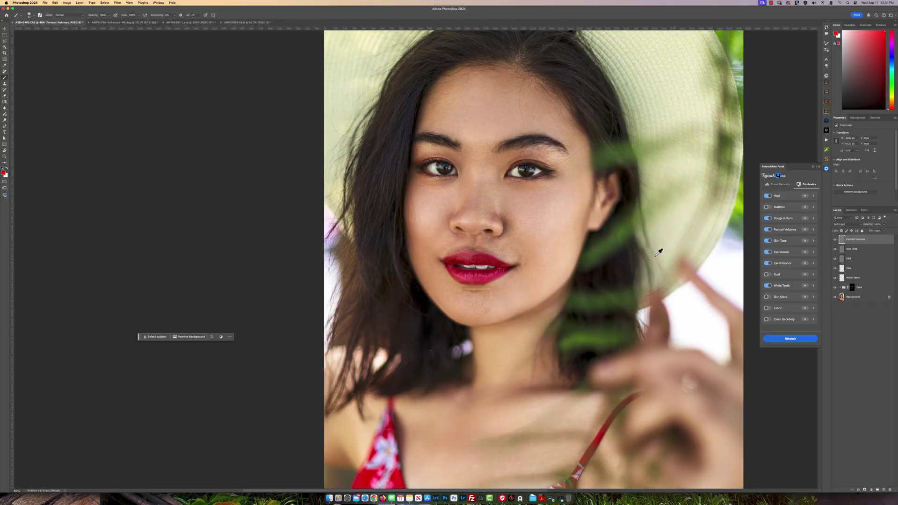
Compare the whole portrait before and after by hiding and restoring every layer above the Background.
scroll(651, 250, down, 2)
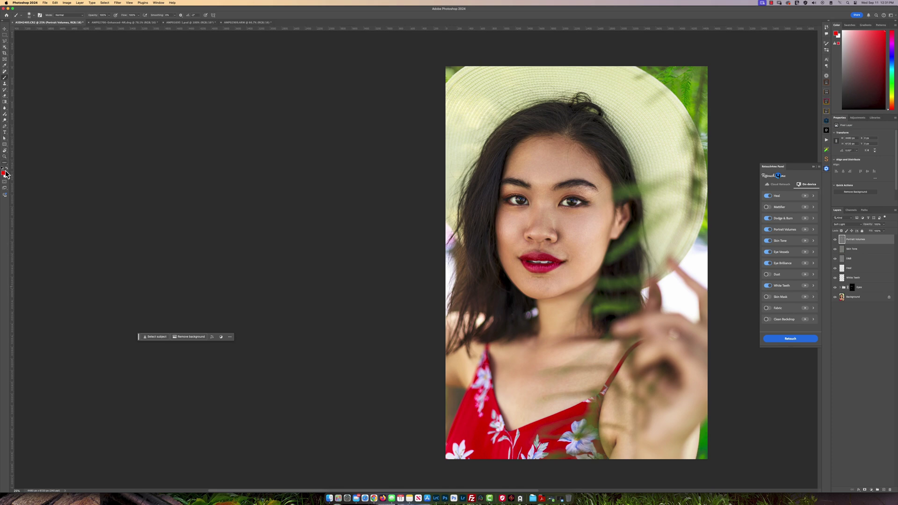
click(4, 157)
click(135, 218)
scroll(331, 265, down, 5)
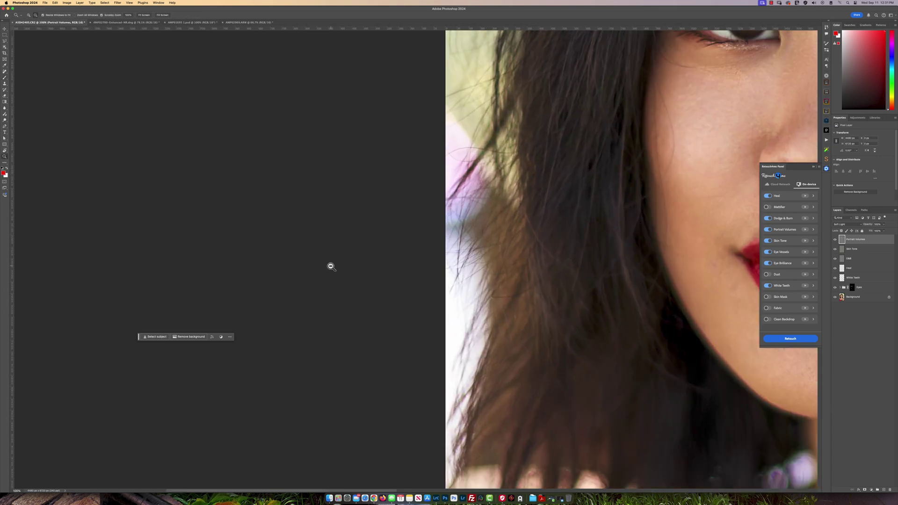
scroll(388, 262, right, 3)
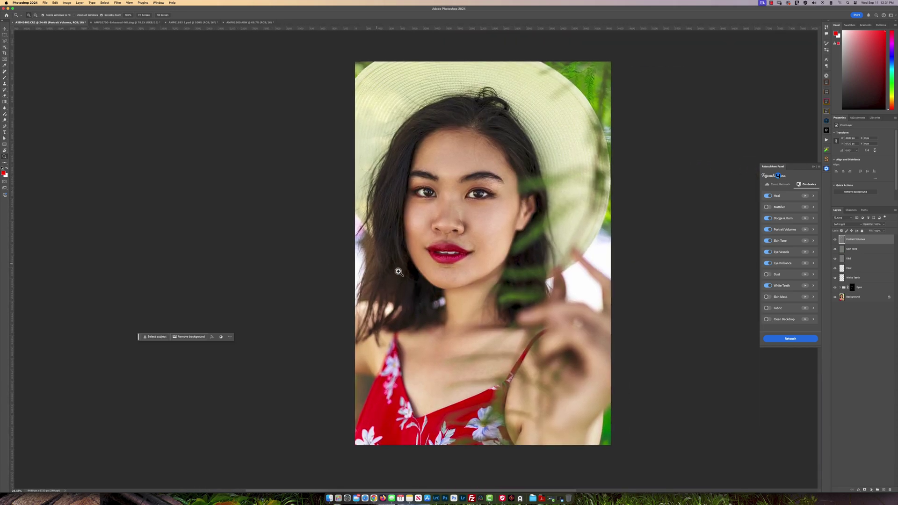
alt+click(836, 298)
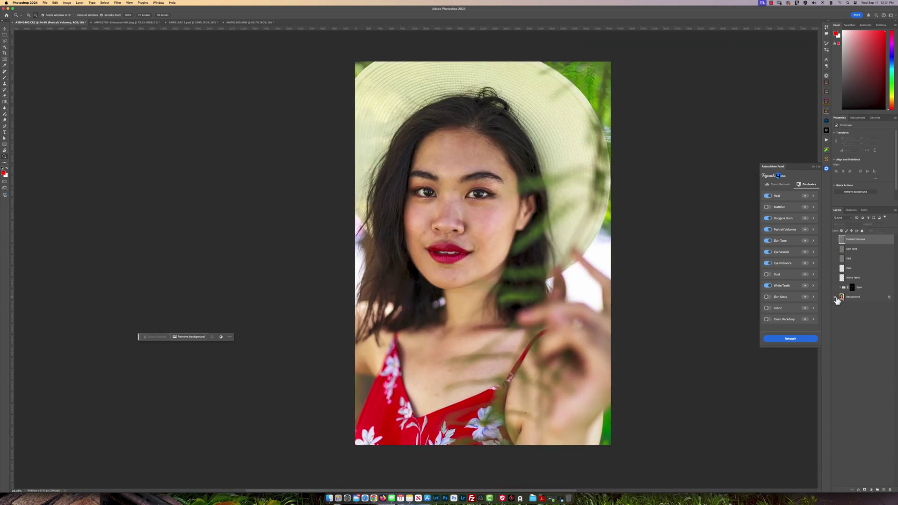
alt+click(836, 297)
alt+click(836, 298)
alt+click(836, 297)
Compare the original and the full retouch on an enlarged view of the face, leaving all retouch layers shown.
drag(445, 171, 445, 171)
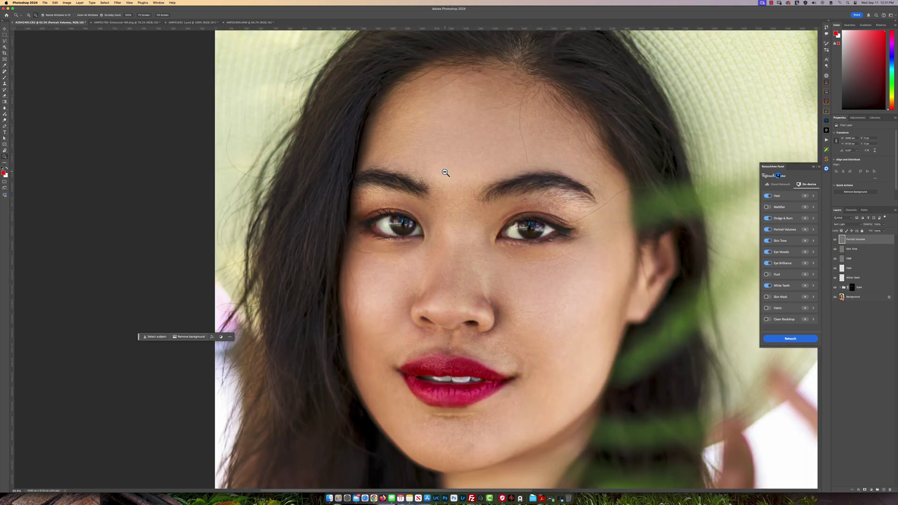
alt+click(836, 297)
alt+click(836, 298)
alt+click(836, 297)
alt+click(836, 298)
alt+click(459, 316)
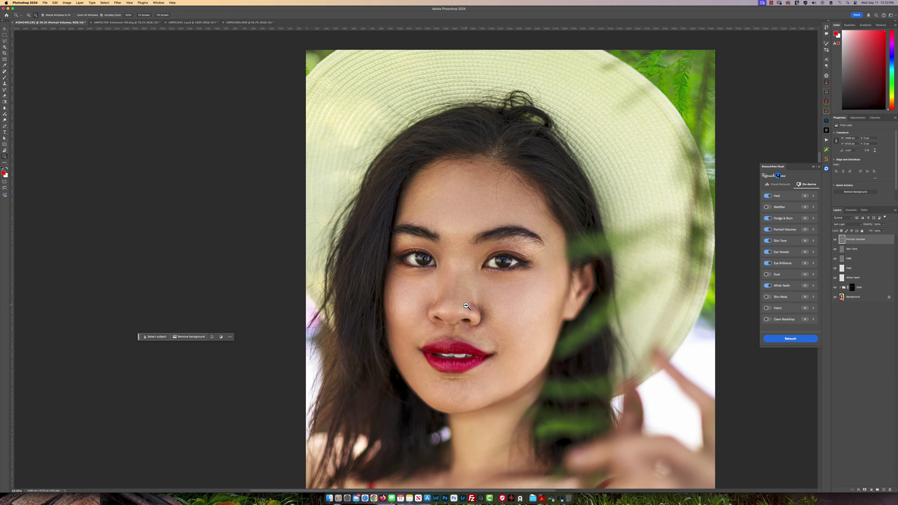
drag(514, 315, 495, 275)
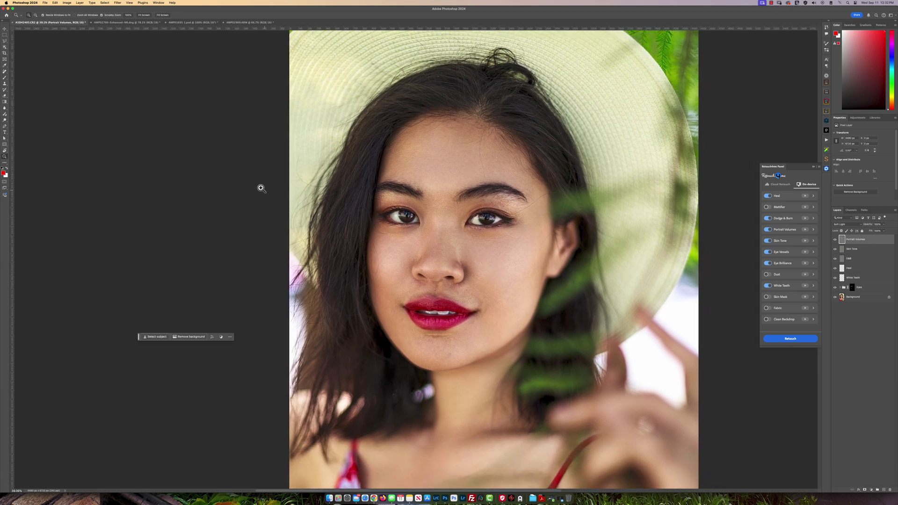
Switch to the portrait of the curly-haired woman, inspect the skin and run the on-device retouch with the same modules.
click(126, 22)
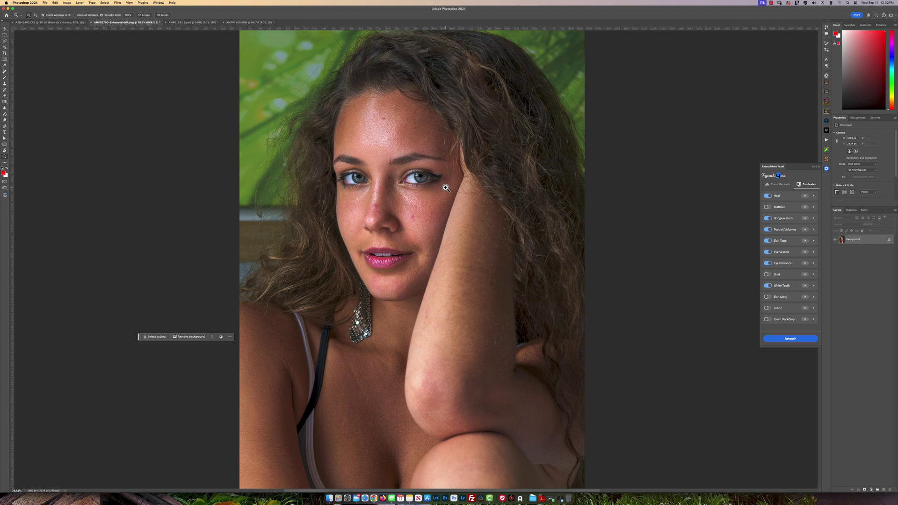
click(389, 188)
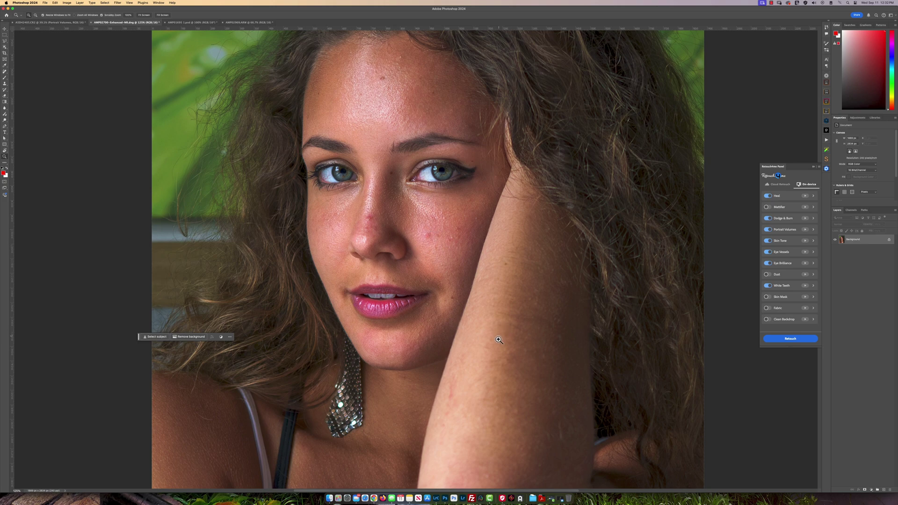
scroll(485, 287, down, 5)
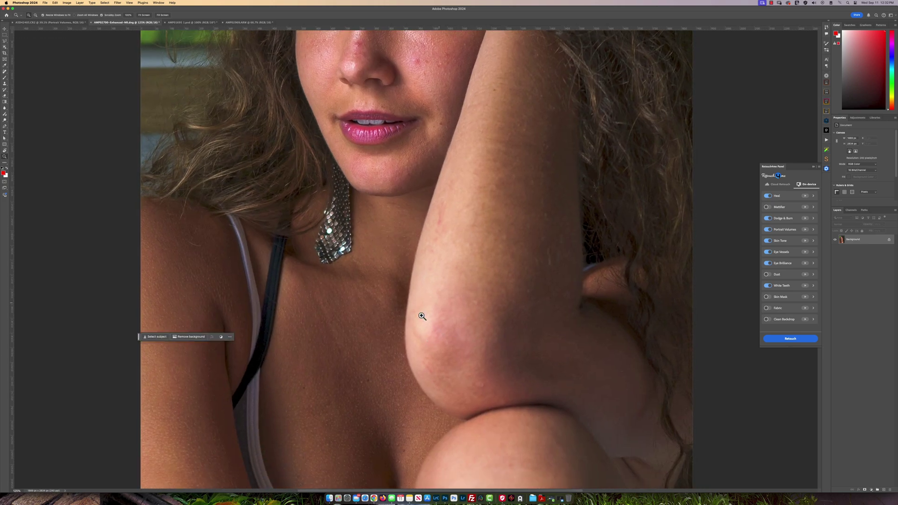
scroll(438, 320, down, 3)
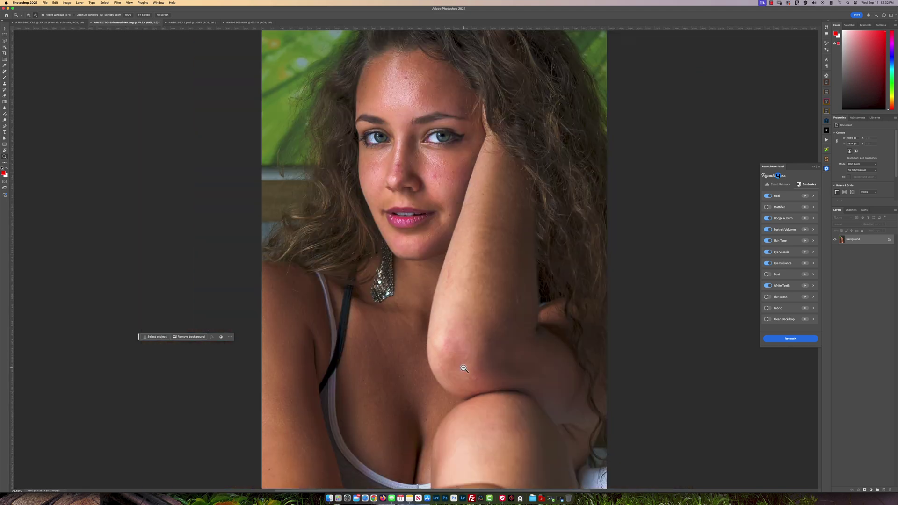
scroll(464, 369, down, 2)
scroll(459, 357, up, 2)
drag(454, 260, 458, 298)
click(790, 339)
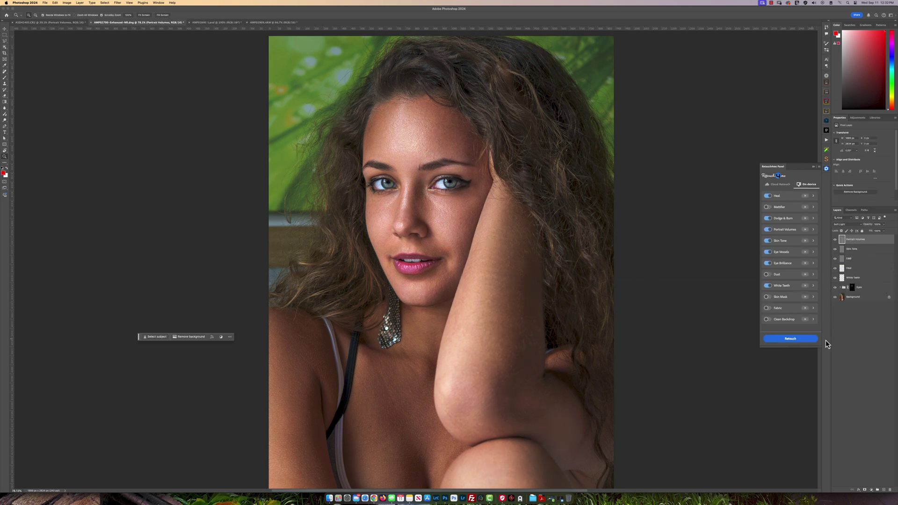
Compare the curly-haired woman's portrait with and without all the retouch layers, at full view and close up.
alt+click(835, 299)
alt+click(835, 299)
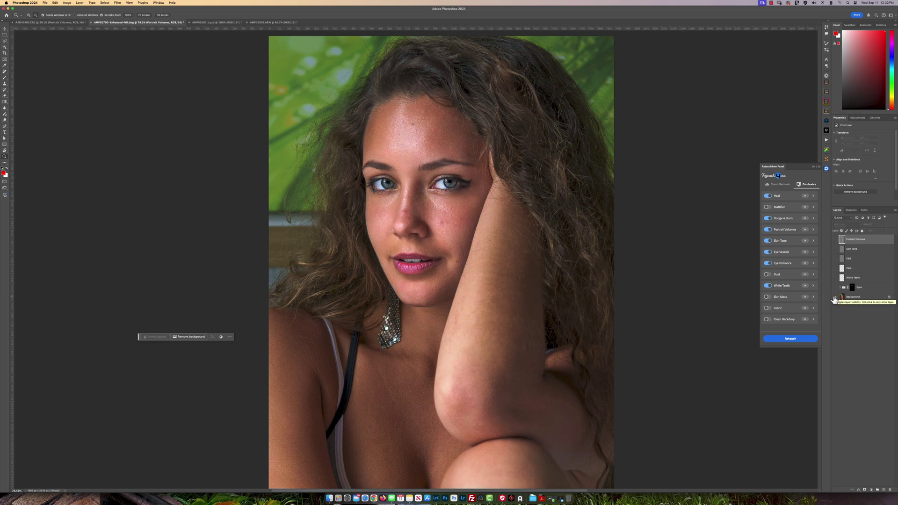
click(470, 176)
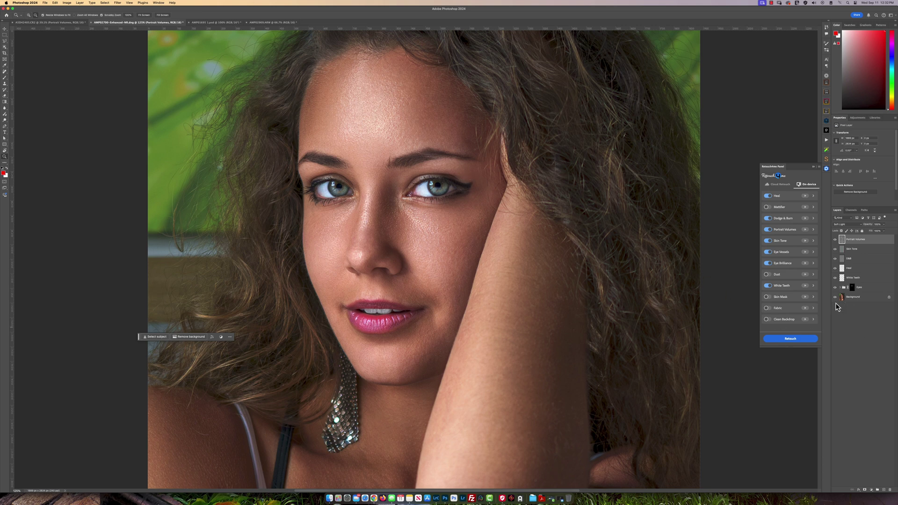
alt+click(835, 298)
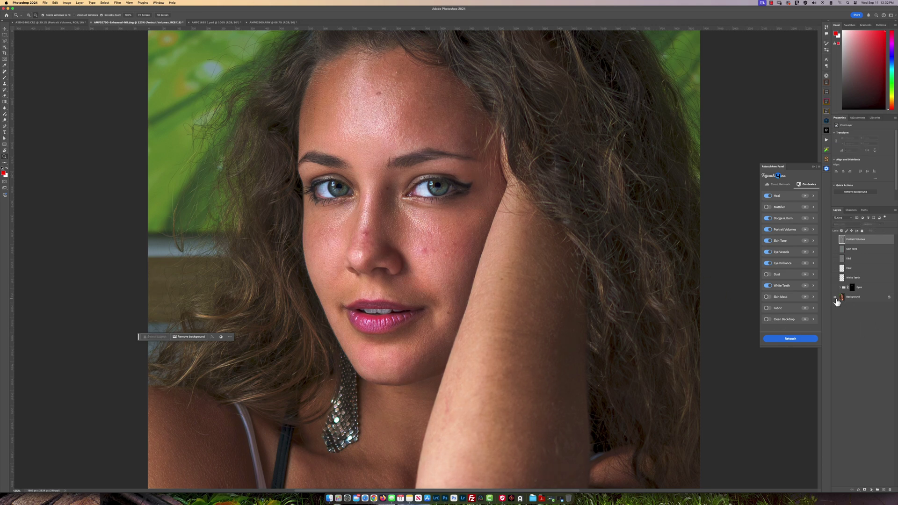
alt+click(835, 298)
alt+click(500, 289)
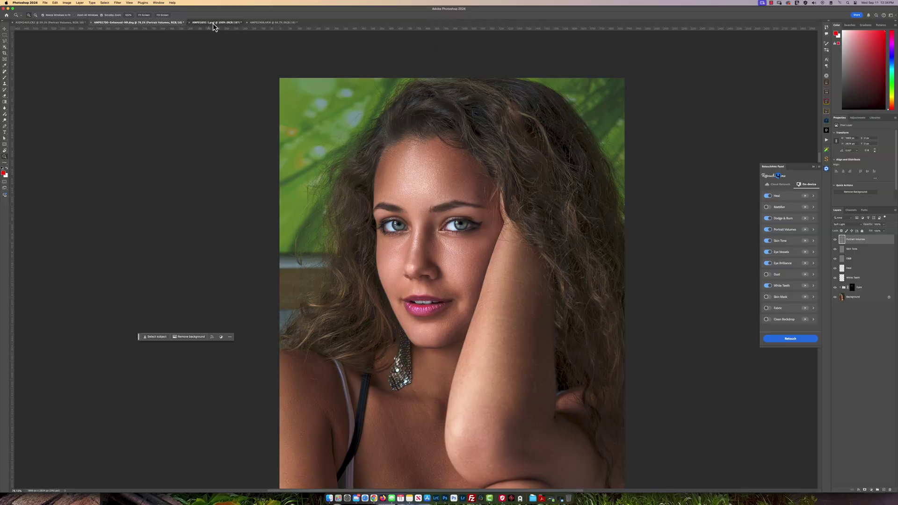
Switch to the portrait of the red-haired woman in the turtleneck and run the on-device retouch.
click(214, 24)
alt+click(454, 244)
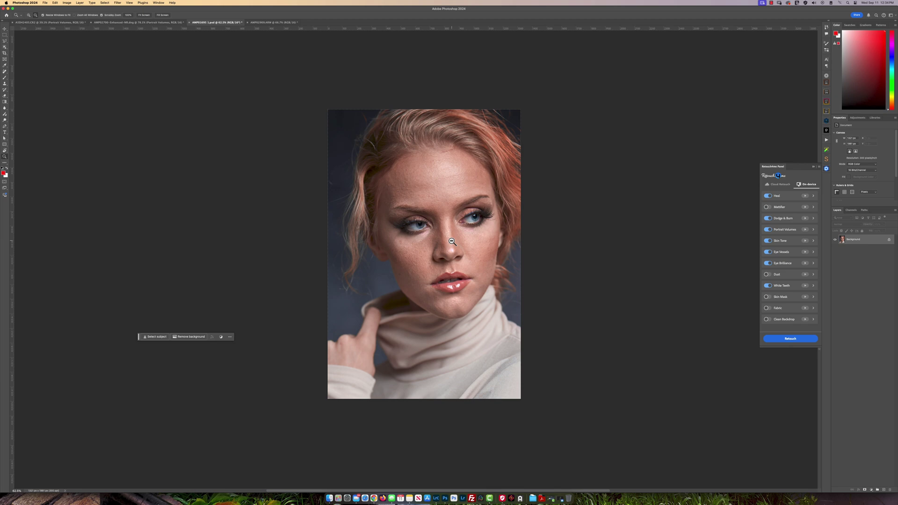
click(454, 245)
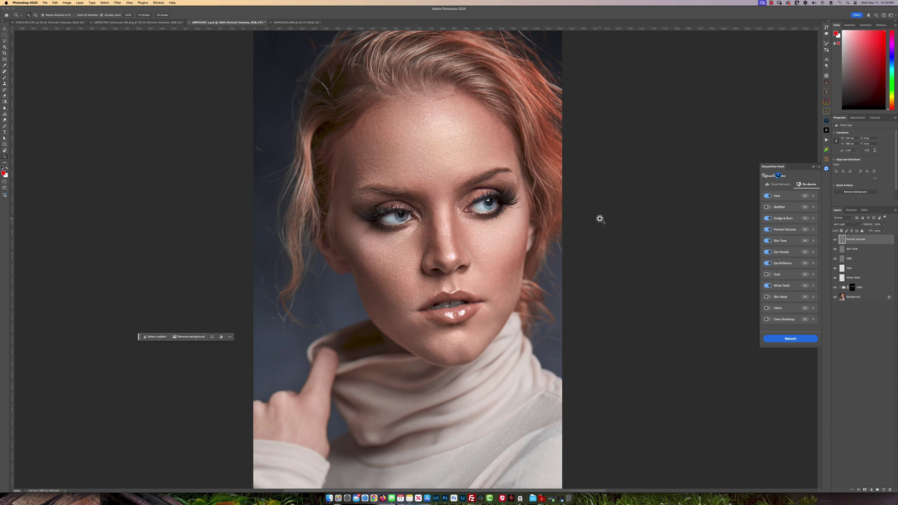
Compare the red-haired woman's portrait before and after by hiding and restoring all layers above the Background.
alt+click(434, 229)
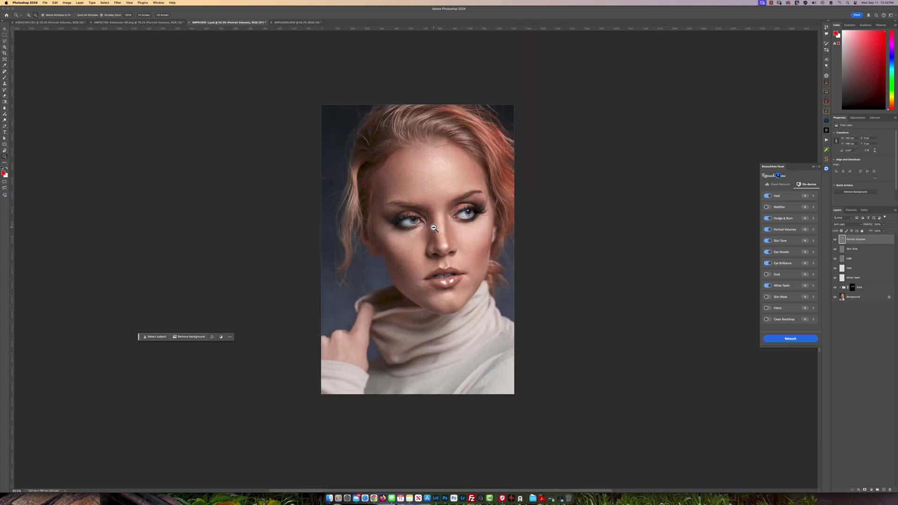
click(433, 228)
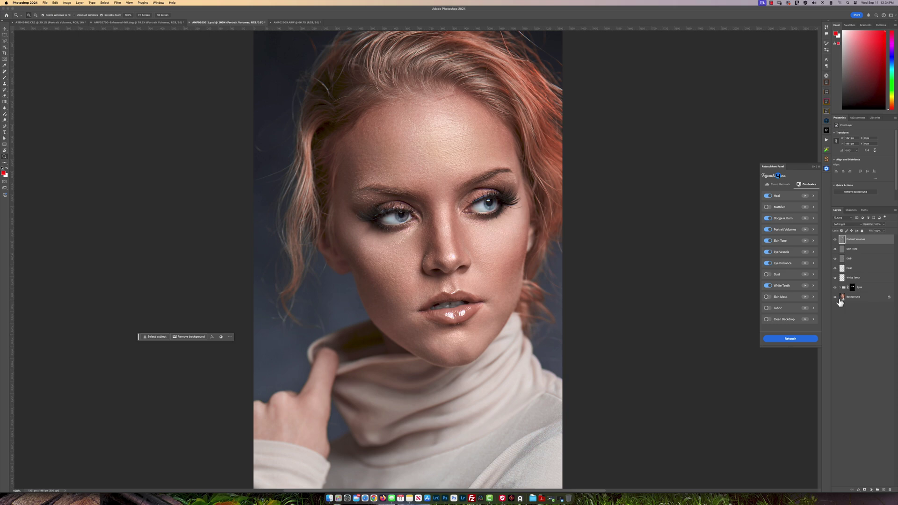
alt+click(836, 297)
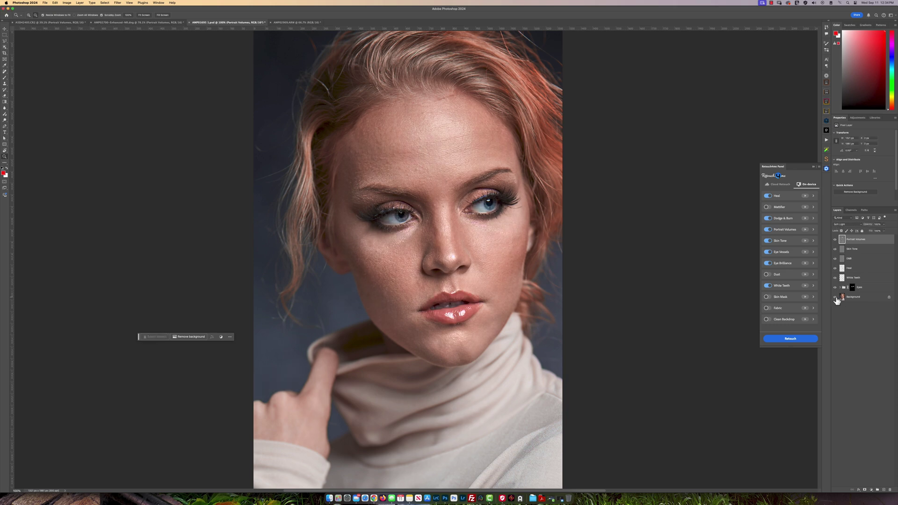
alt+click(835, 297)
alt+click(836, 298)
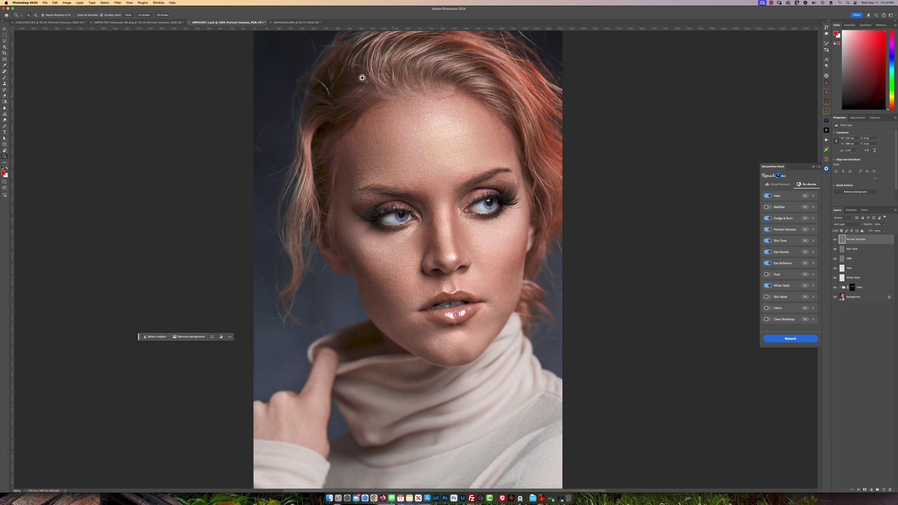
Switch to the portrait of the woman beside the tree trunk and run the on-device retouch.
click(301, 23)
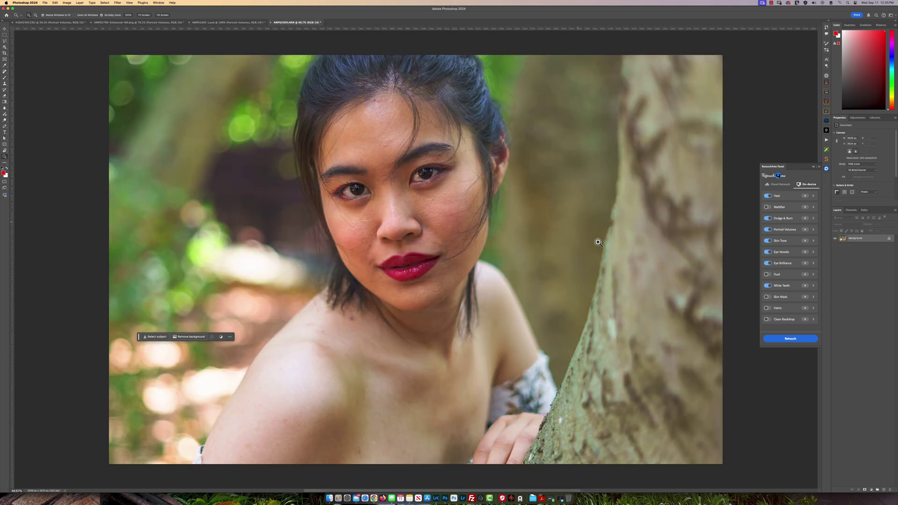
click(790, 338)
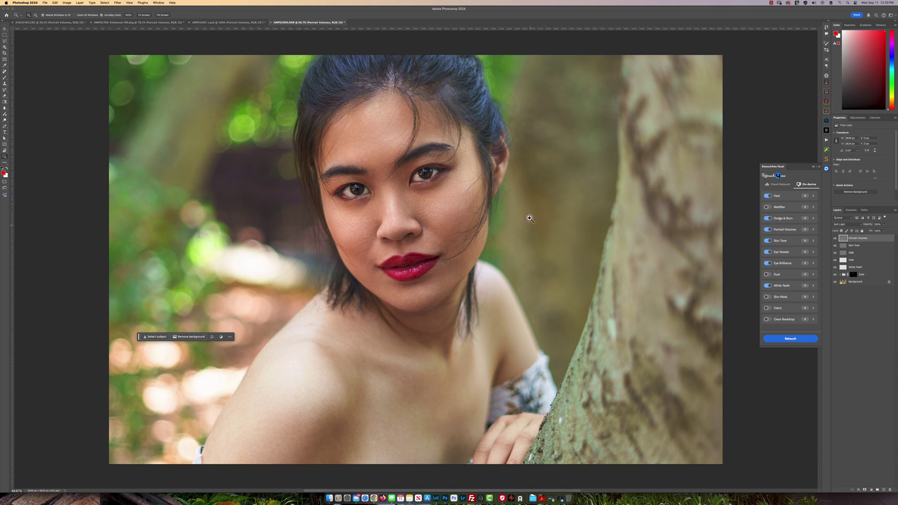
Compare the face and shoulders beside the tree trunk with and without all the retouch layers.
click(392, 202)
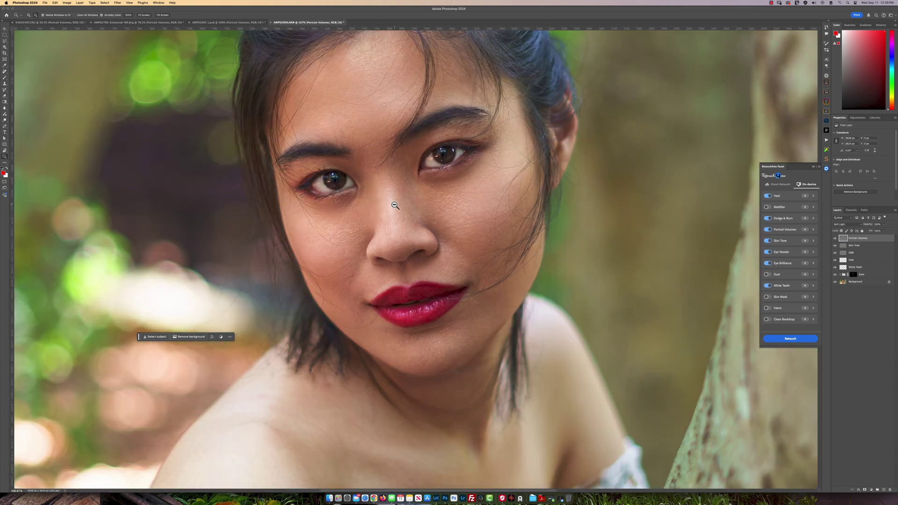
alt+click(836, 282)
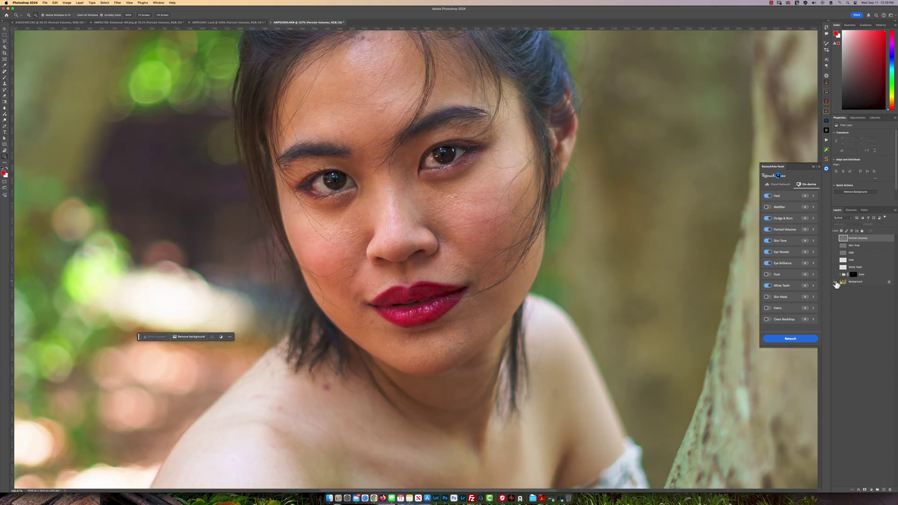
alt+click(835, 283)
alt+click(836, 282)
alt+click(515, 253)
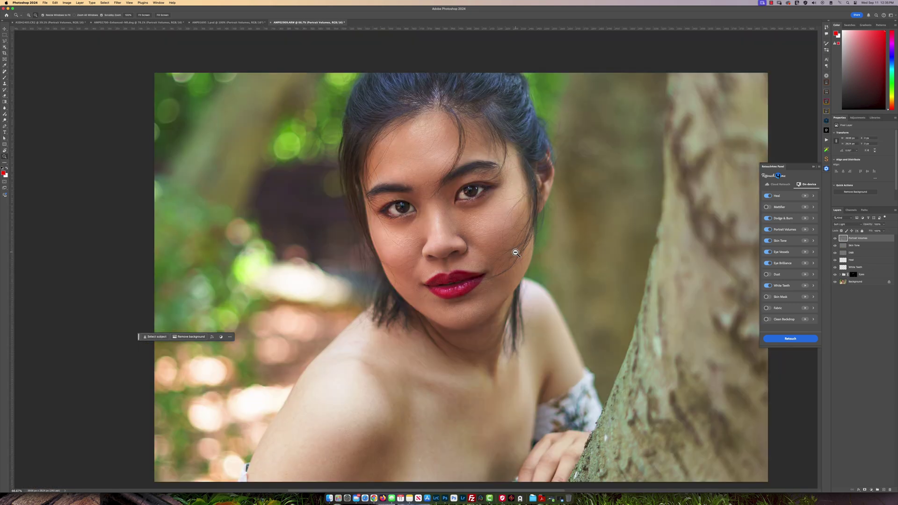